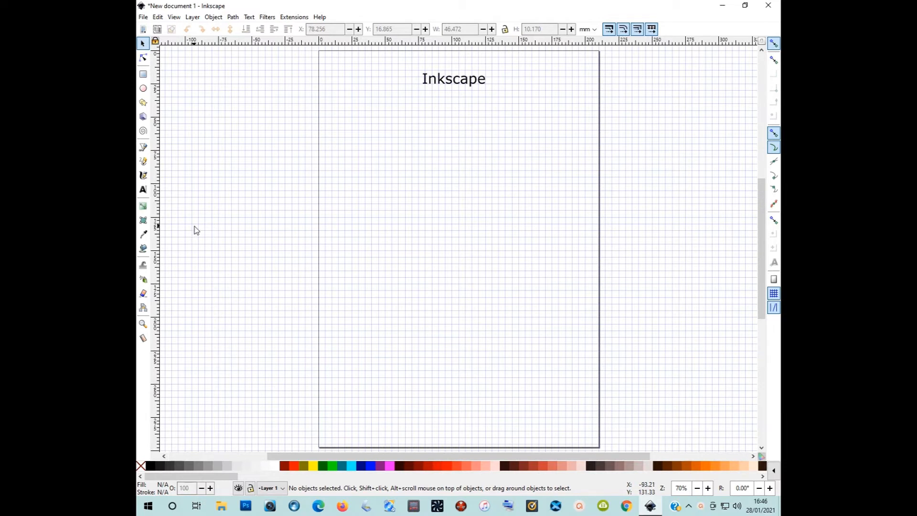
# Step: Delete the "Inkscape" title text from the page
pyautogui.click(443, 83)
pyautogui.press('Delete')
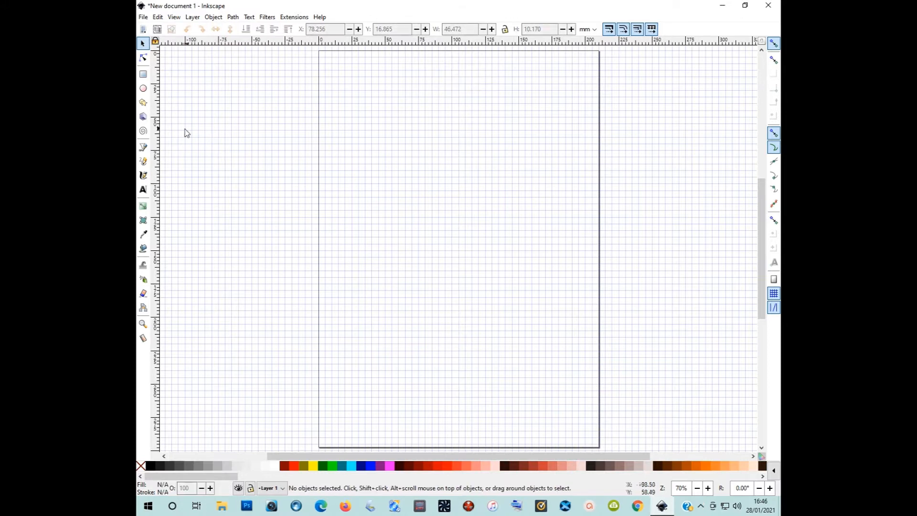
# Step: Place vertical guides at 50, 100 and 150 mm and horizontal guides at about 50 and 210 mm from the page's top
pyautogui.moveTo(158, 113); pyautogui.dragTo(451, 139)
pyautogui.moveTo(158, 120); pyautogui.dragTo(520, 143)
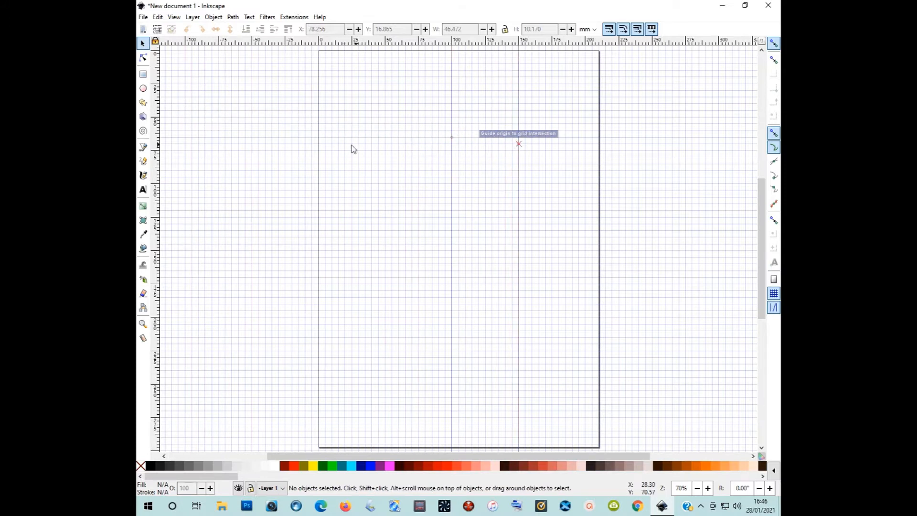
pyautogui.moveTo(160, 115); pyautogui.dragTo(385, 144)
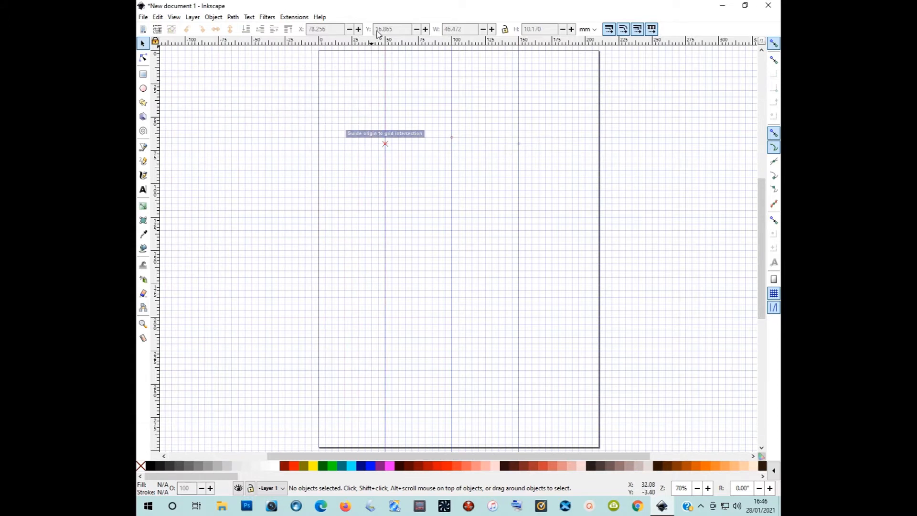
pyautogui.moveTo(373, 44); pyautogui.dragTo(366, 121)
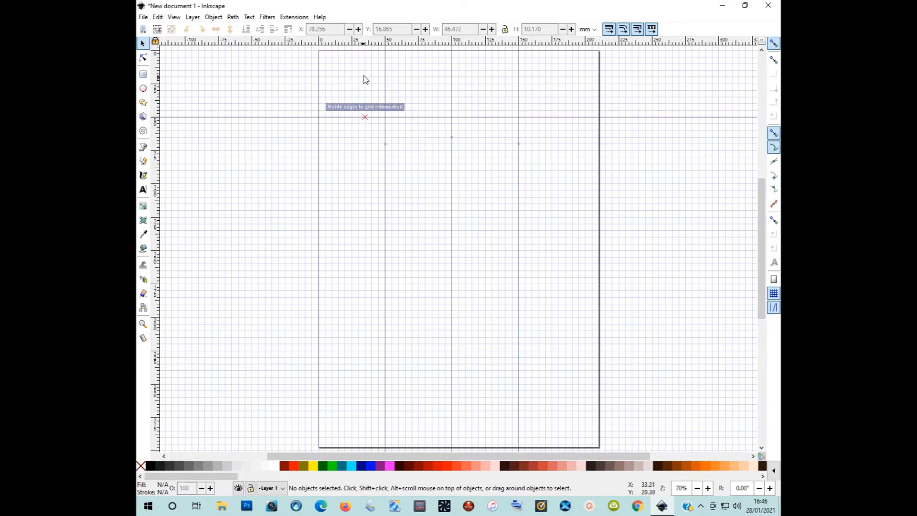
pyautogui.moveTo(377, 43); pyautogui.dragTo(379, 330)
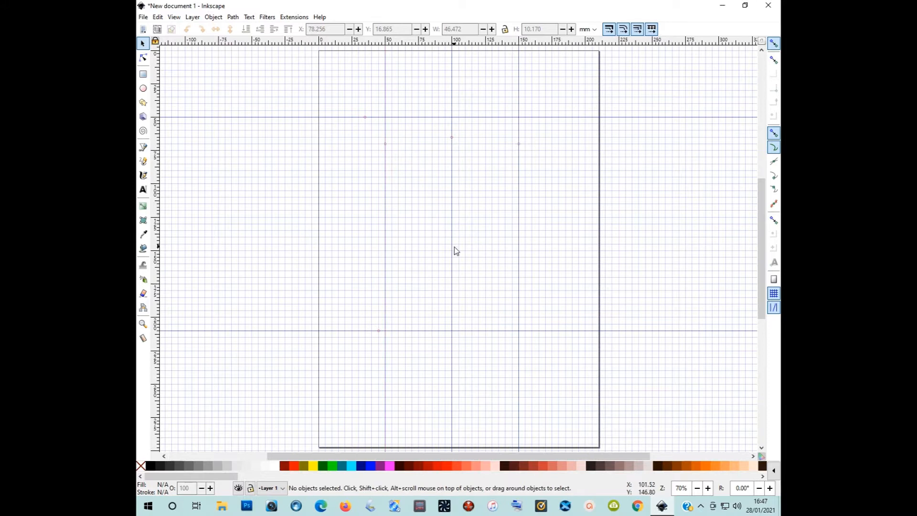
# Step: Draw a straight 50 mm line along the upper horizontal guide, from the 100 mm vertical guide to the 150 mm one
pyautogui.scroll(1, 454, 248)
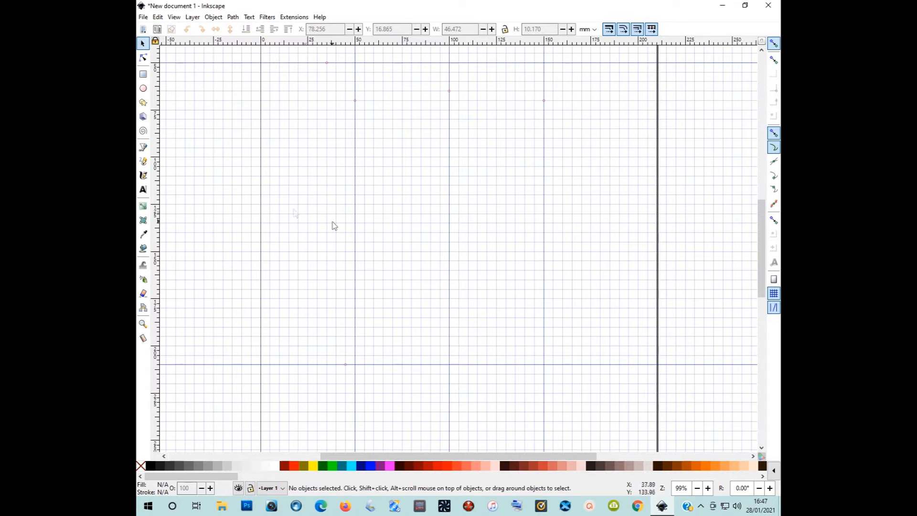
pyautogui.click(143, 148)
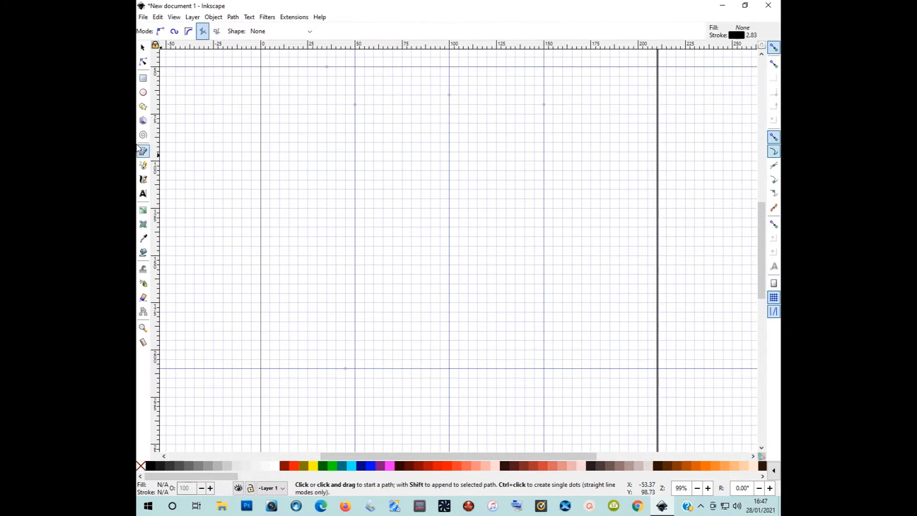
pyautogui.click(203, 32)
pyautogui.click(449, 67)
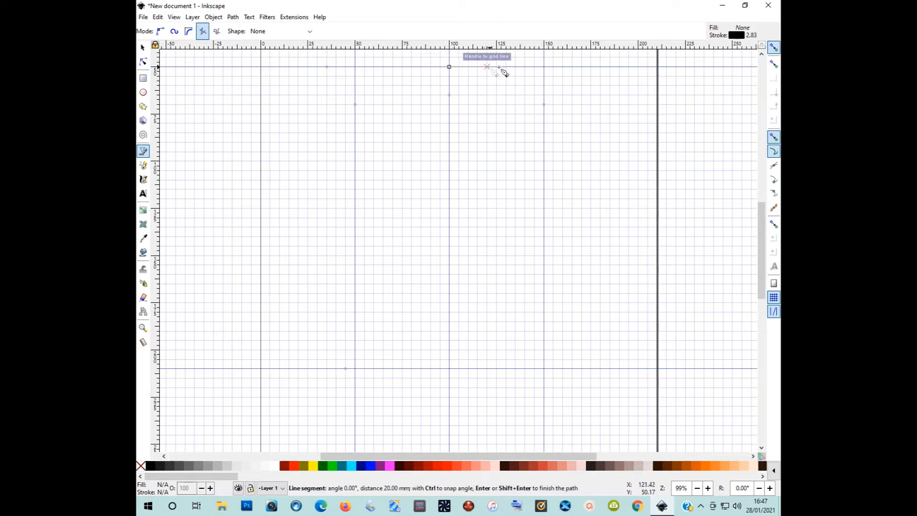
pyautogui.doubleClick(544, 67)
pyautogui.press('s')
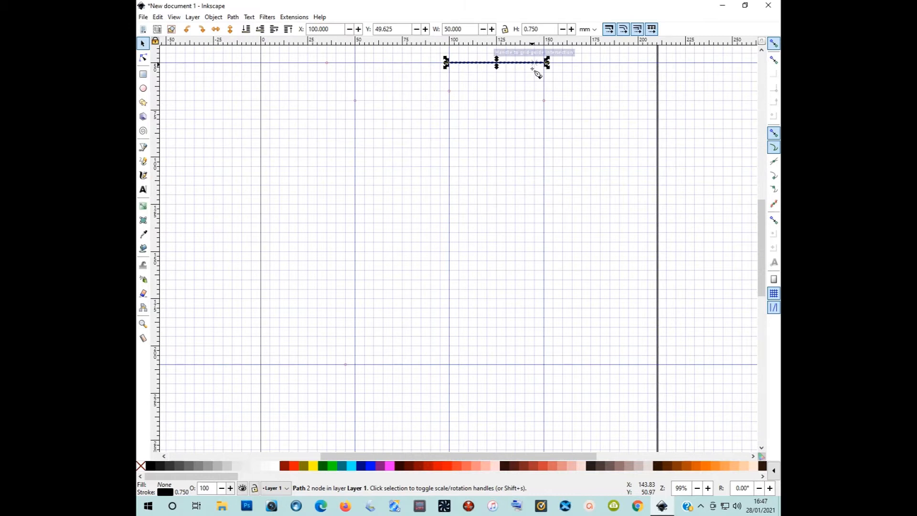
pyautogui.click(517, 71)
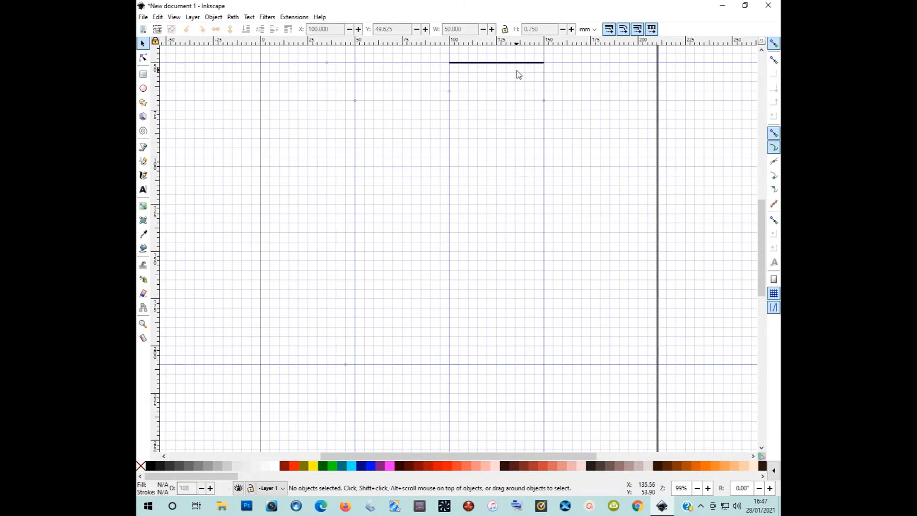
# Step: Draw a Spiro curve about 31 mm wide and 85 mm tall, running down and inward from the line's right end
pyautogui.press('b')
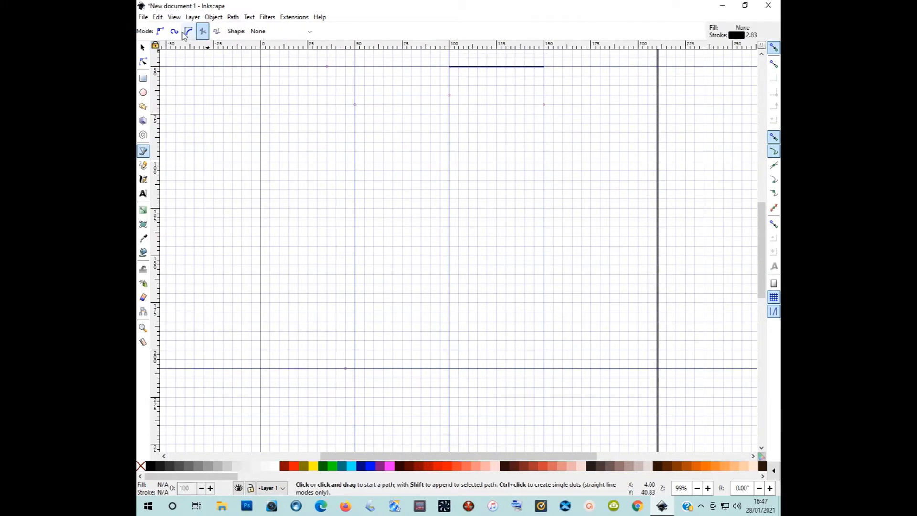
pyautogui.click(175, 32)
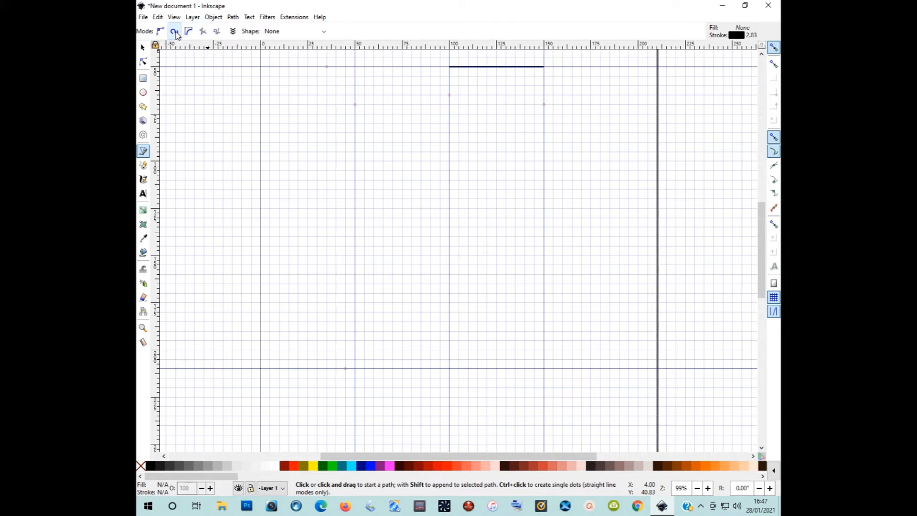
pyautogui.click(544, 67)
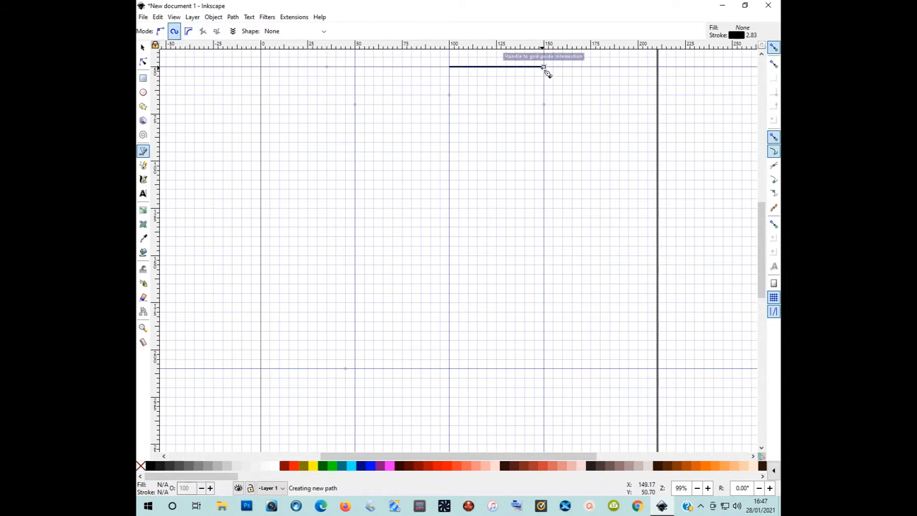
pyautogui.click(535, 115)
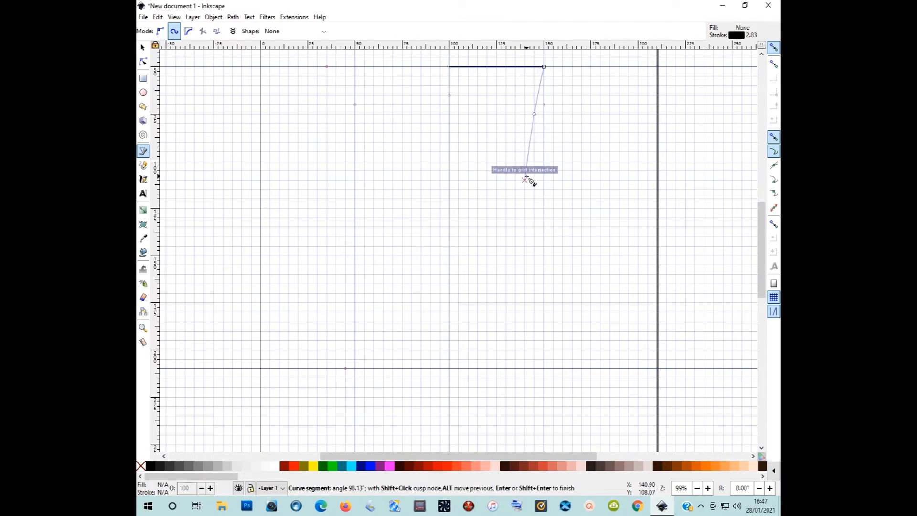
pyautogui.click(525, 179)
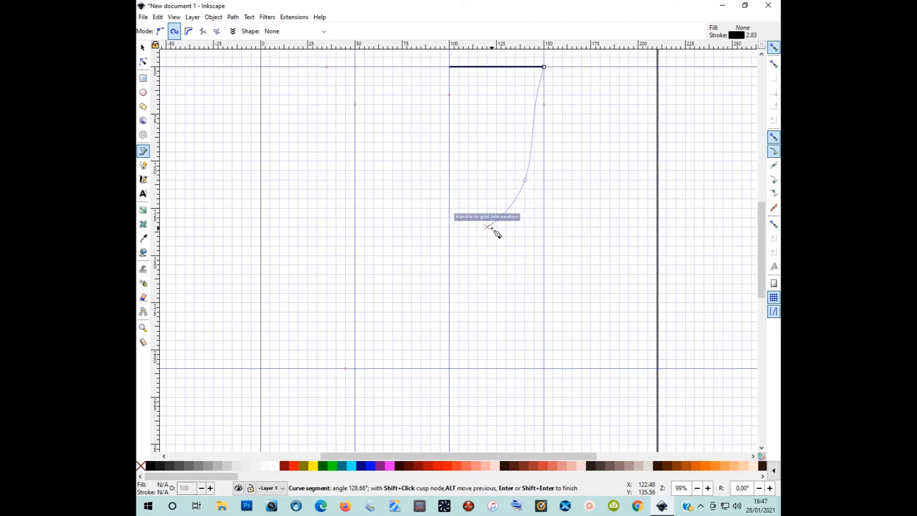
pyautogui.doubleClick(493, 228)
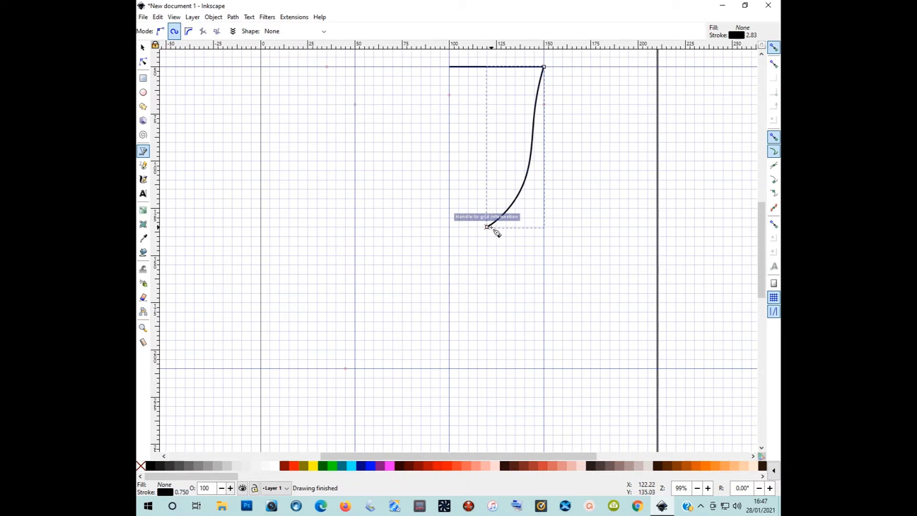
pyautogui.press('s')
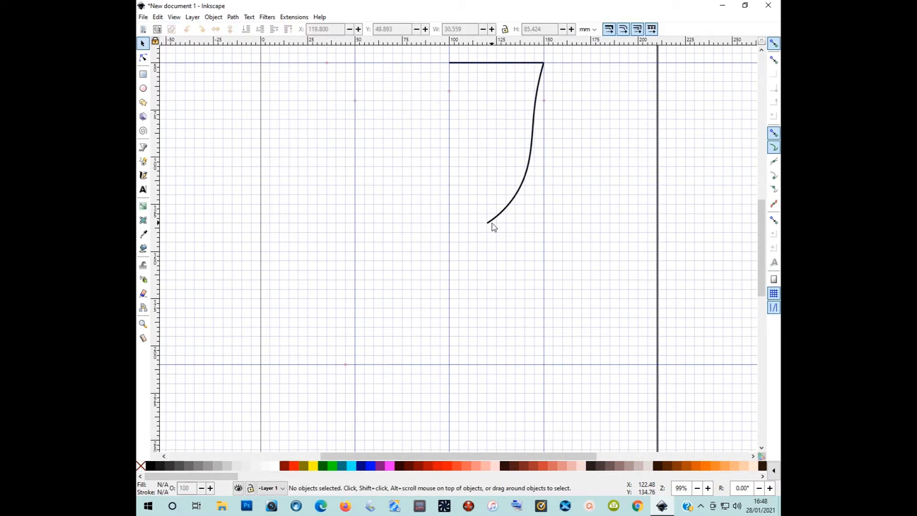
# Step: Reshape the curve by moving its upper middle node to about X 151, Y 67 mm and its lower middle node to X 140, Y 115 mm
pyautogui.click(533, 154)
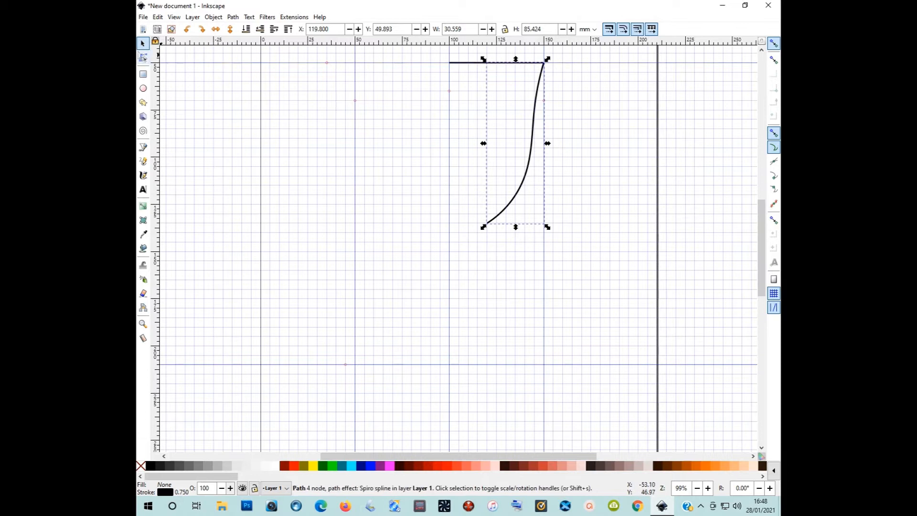
pyautogui.click(143, 57)
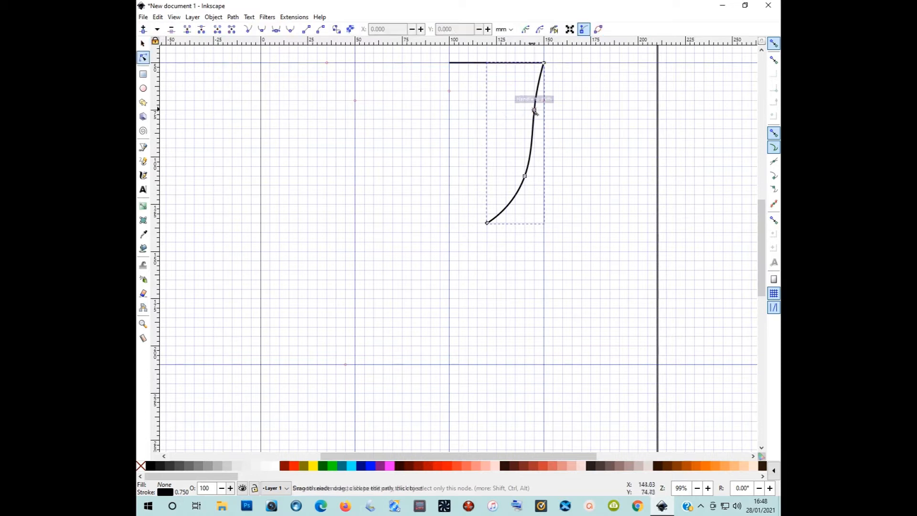
pyautogui.moveTo(535, 111); pyautogui.dragTo(542, 111)
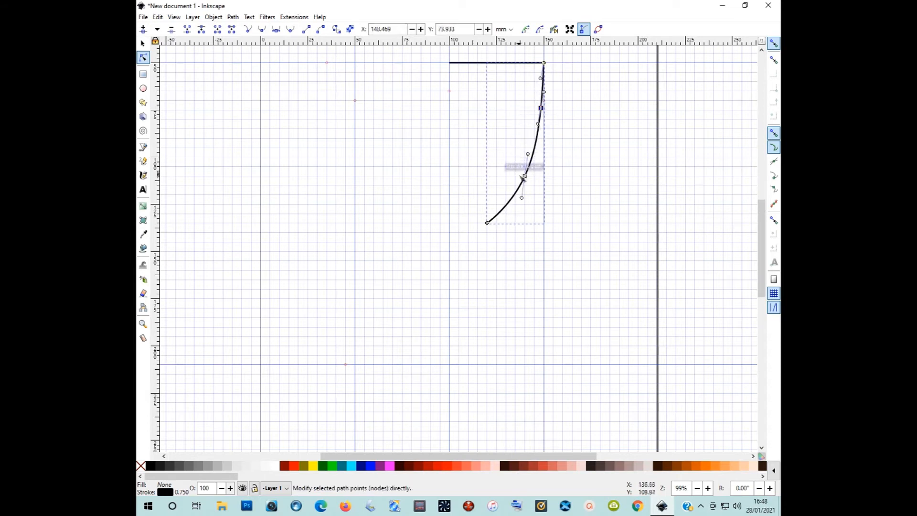
pyautogui.moveTo(525, 178); pyautogui.dragTo(525, 186)
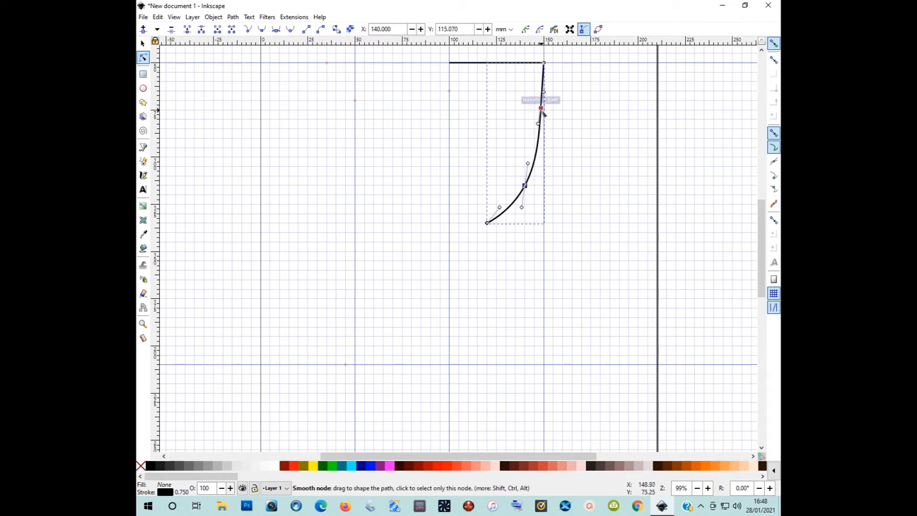
pyautogui.moveTo(542, 110); pyautogui.dragTo(546, 98)
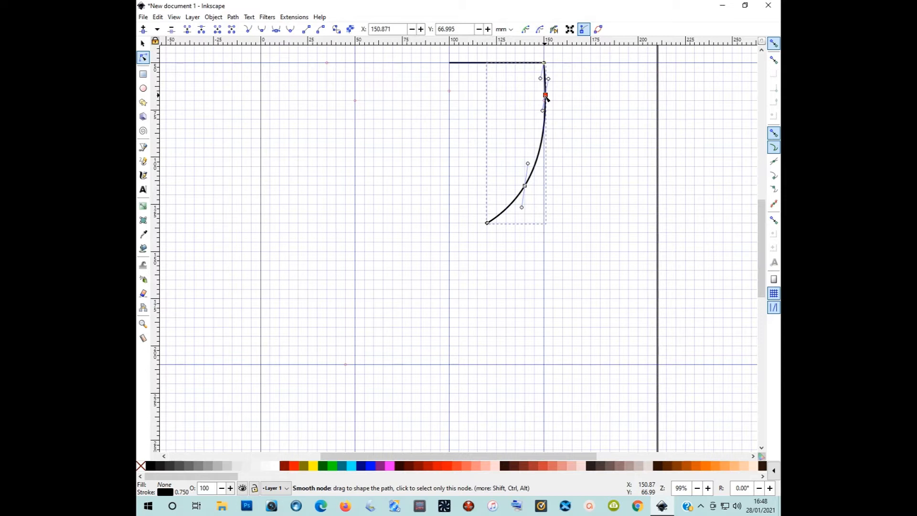
pyautogui.press('s')
pyautogui.press('Escape')
# Step: Draw a straight 5 mm vertical line downward from the lower end of the curve
pyautogui.press('b')
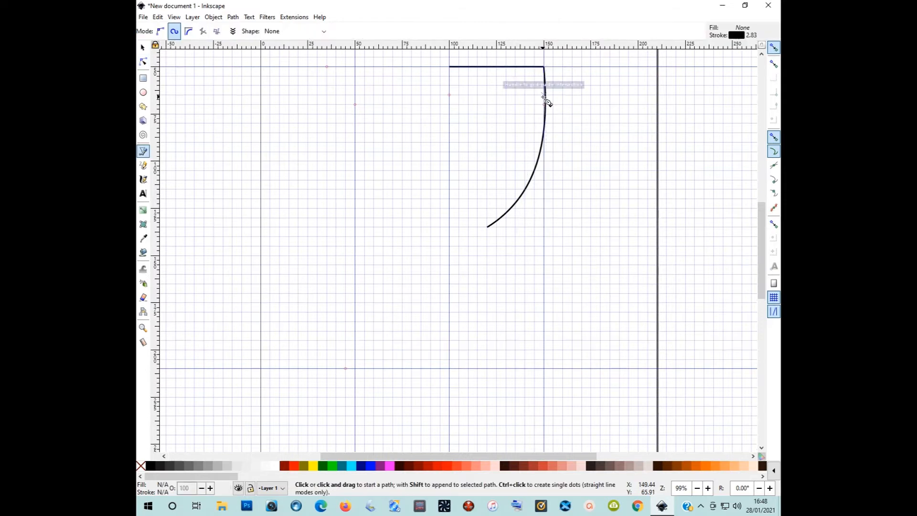
pyautogui.click(203, 33)
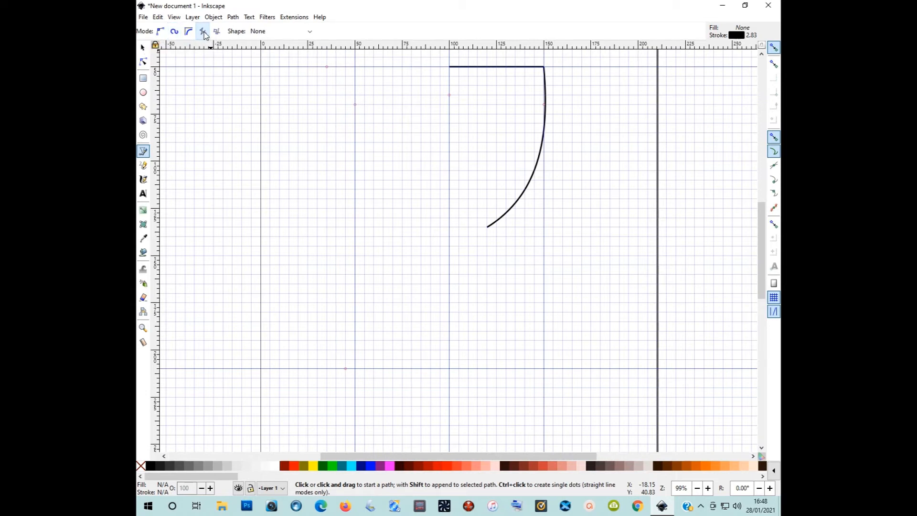
pyautogui.click(487, 228)
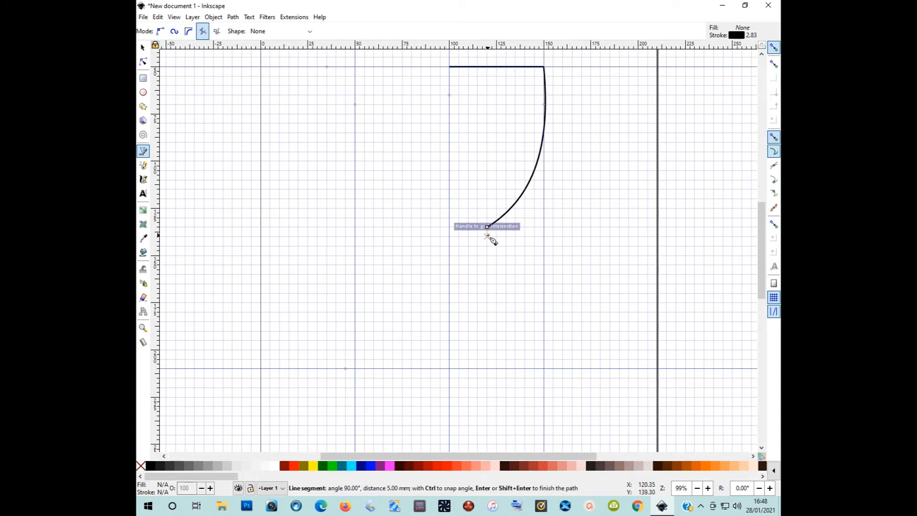
pyautogui.doubleClick(486, 236)
pyautogui.press('s')
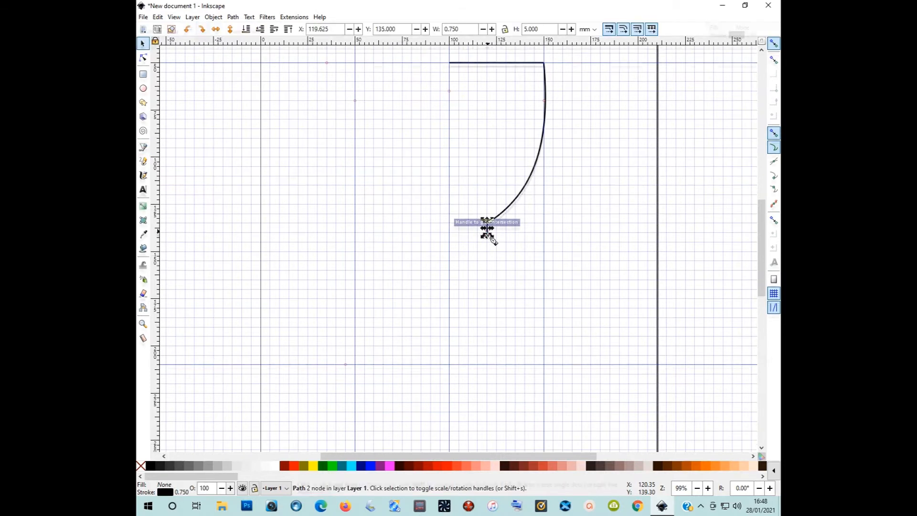
pyautogui.press('Escape')
# Step: Draw a second Spiro curve about 36 mm wide and 66 mm tall, bowing inward from the short line's lower end and flaring outward near the lower guide
pyautogui.press('b')
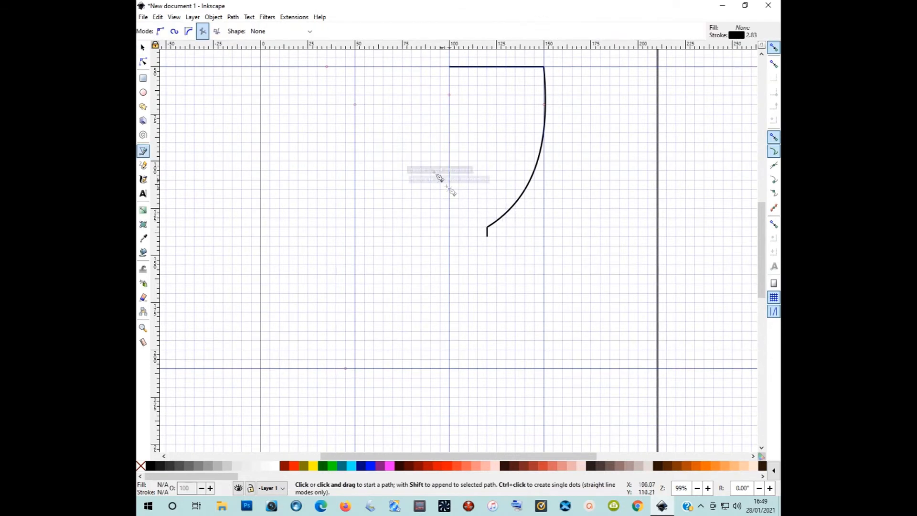
pyautogui.click(175, 32)
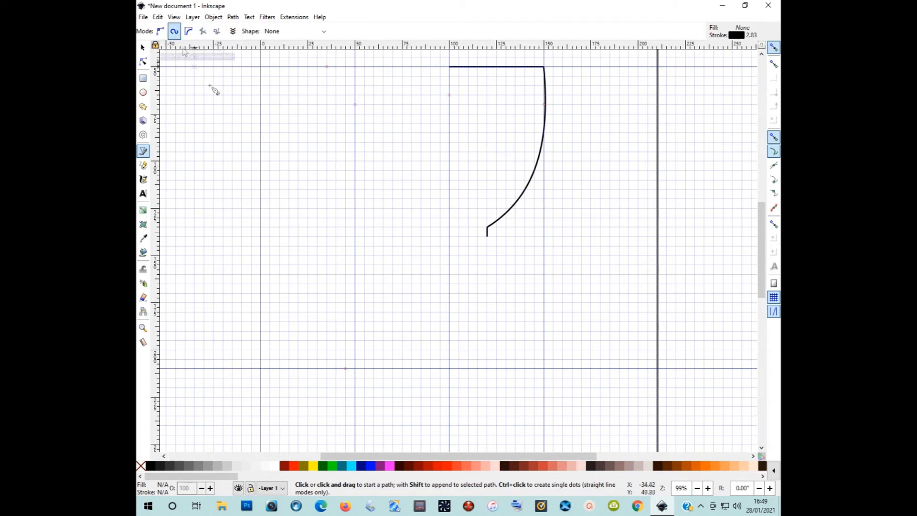
pyautogui.click(487, 236)
pyautogui.click(468, 264)
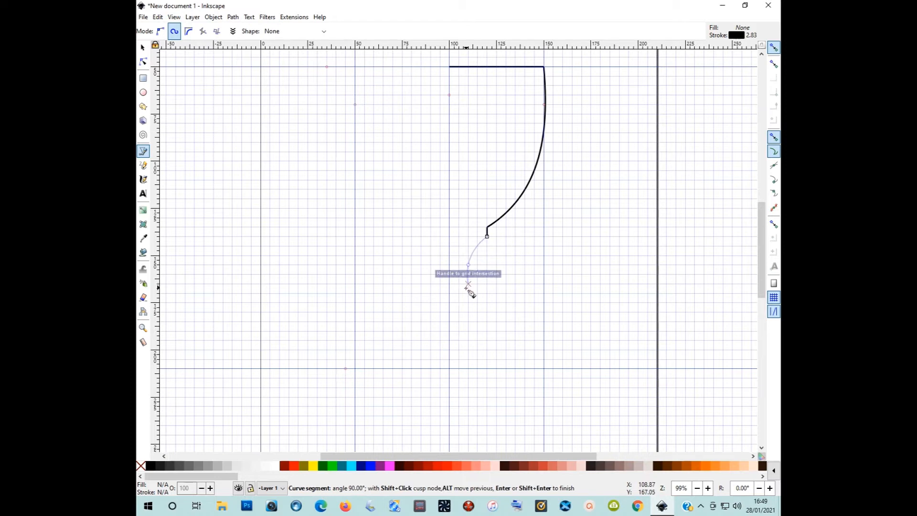
pyautogui.click(468, 284)
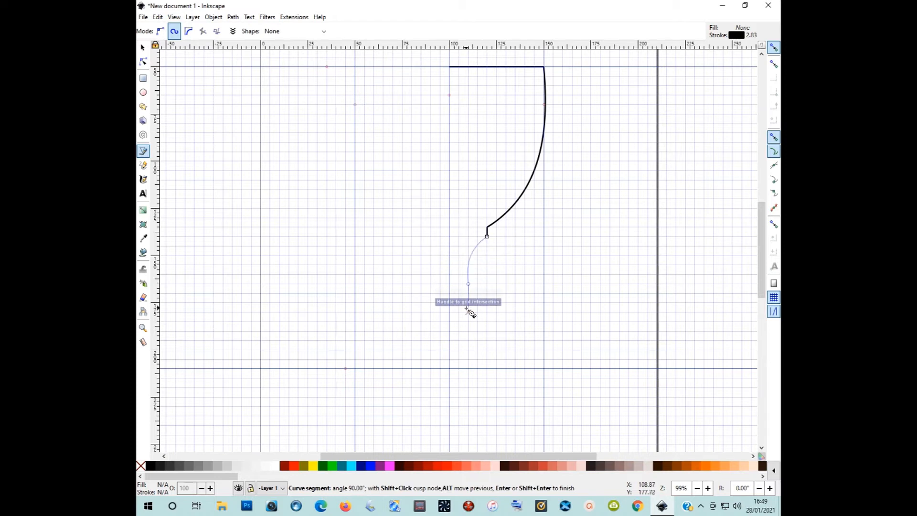
pyautogui.click(487, 331)
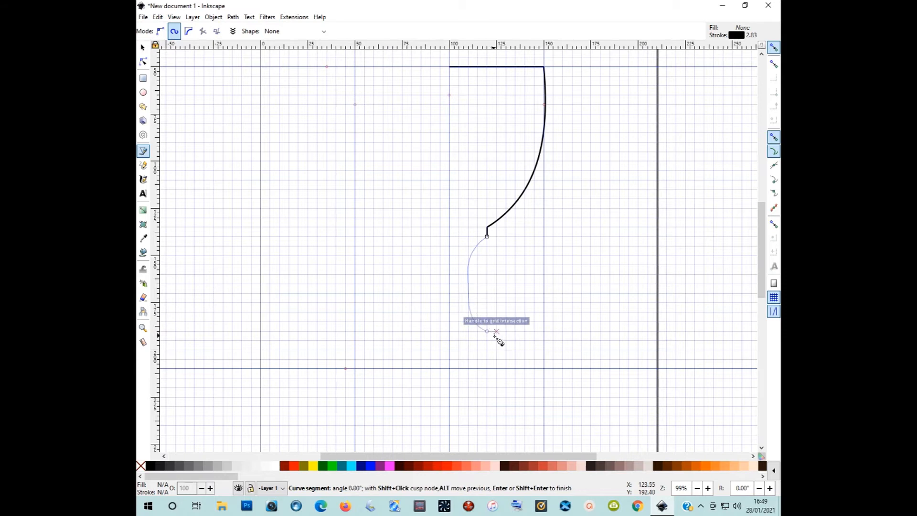
pyautogui.doubleClick(532, 358)
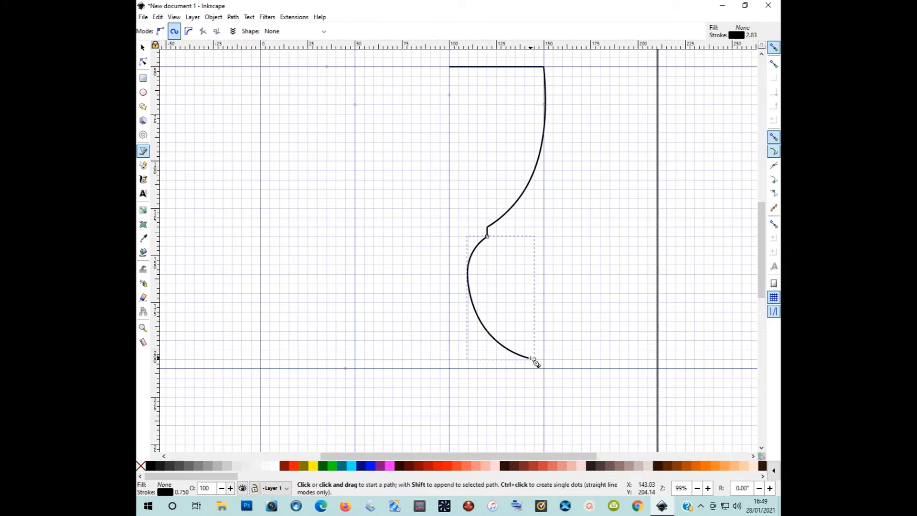
pyautogui.press('s')
pyautogui.click(531, 357)
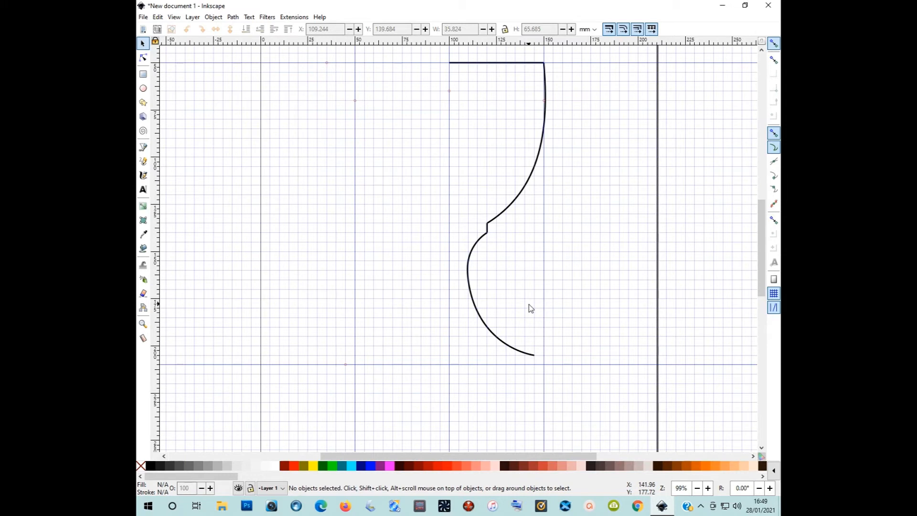
# Step: Reshape the lower curve by moving its upper node to about X 111, Y 157, middle node to X 110, Y 178, and lower node to X 122, Y 196 mm
pyautogui.click(473, 305)
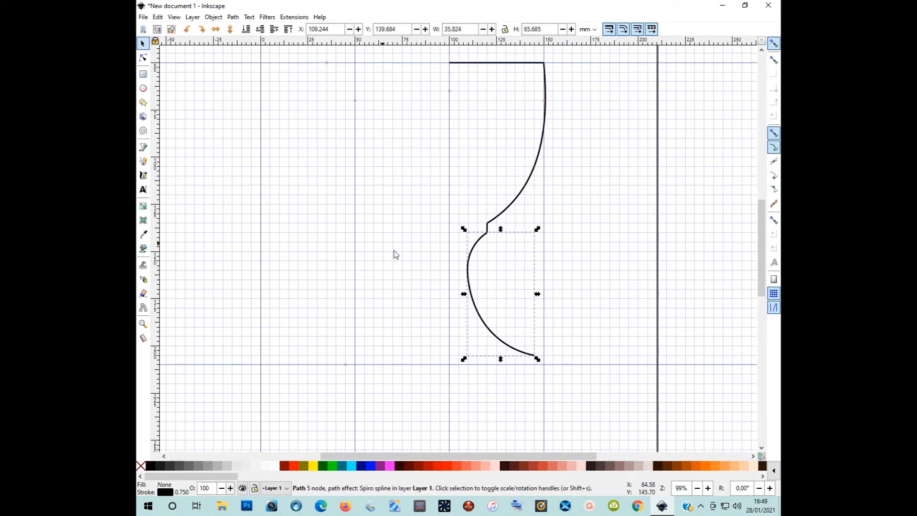
pyautogui.click(143, 58)
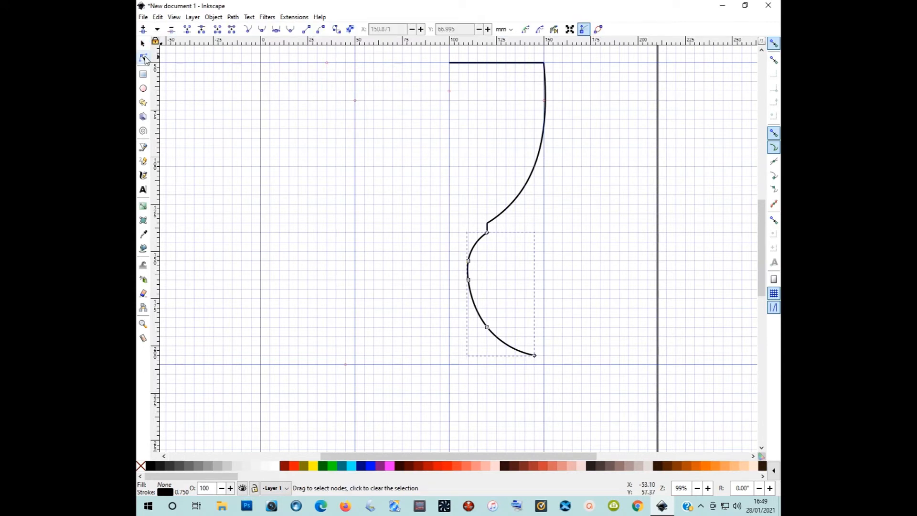
pyautogui.moveTo(470, 282); pyautogui.dragTo(470, 296)
pyautogui.moveTo(470, 295); pyautogui.dragTo(493, 339)
pyautogui.click(487, 327)
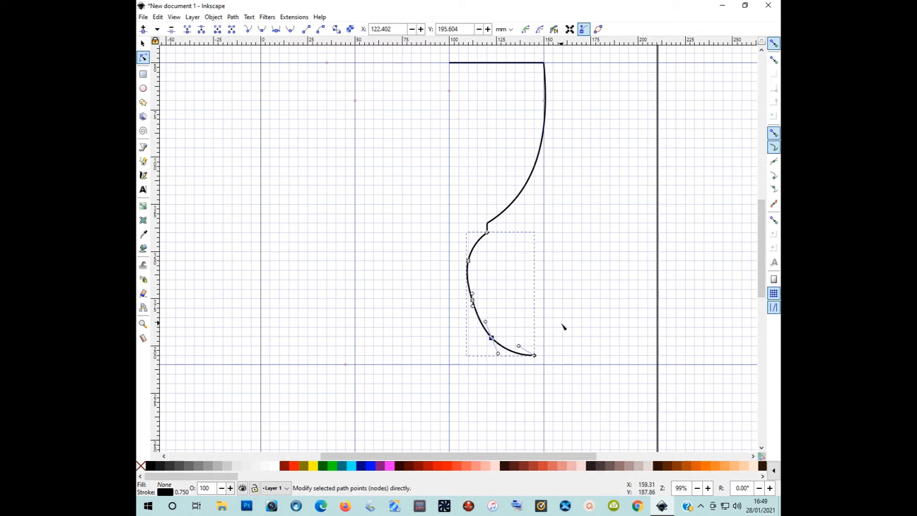
pyautogui.moveTo(474, 305); pyautogui.dragTo(470, 308)
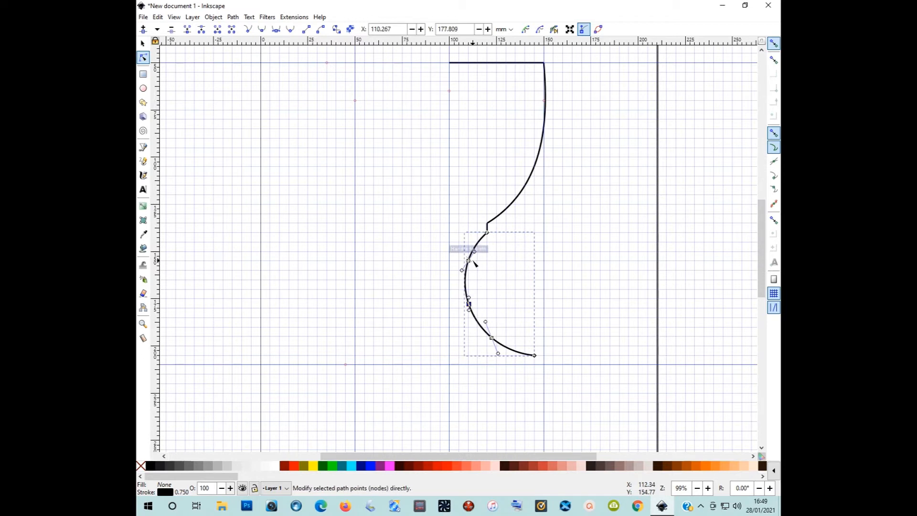
pyautogui.moveTo(469, 261); pyautogui.dragTo(471, 266)
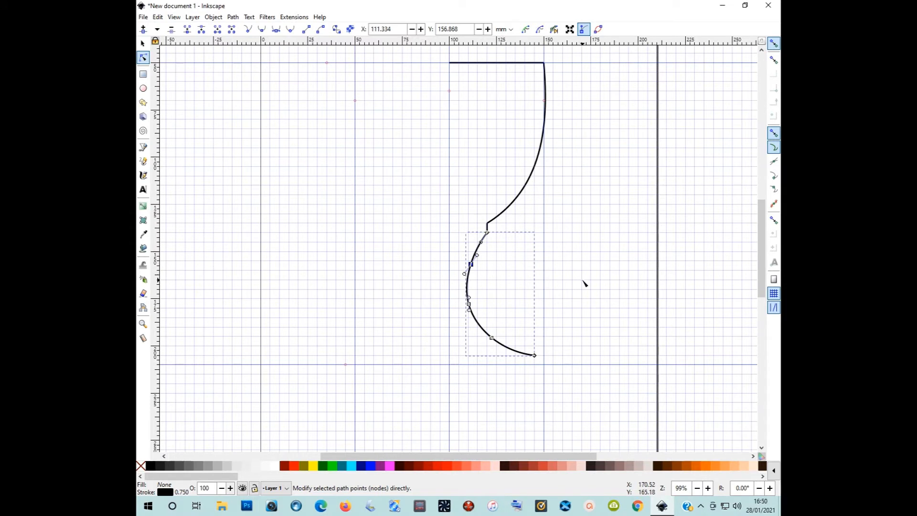
# Step: Draw a straight 5 mm vertical line from the lower curve's outer end down to the lower guide
pyautogui.press('s')
pyautogui.press('b')
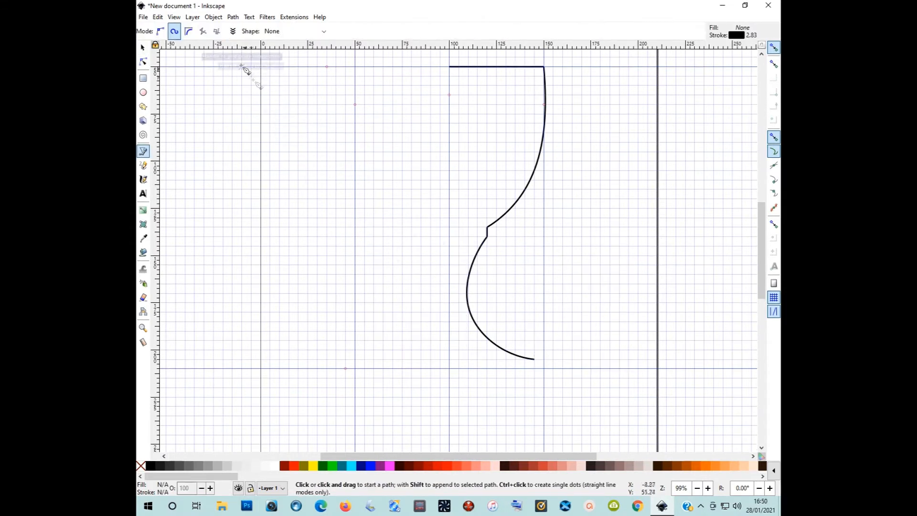
pyautogui.click(201, 31)
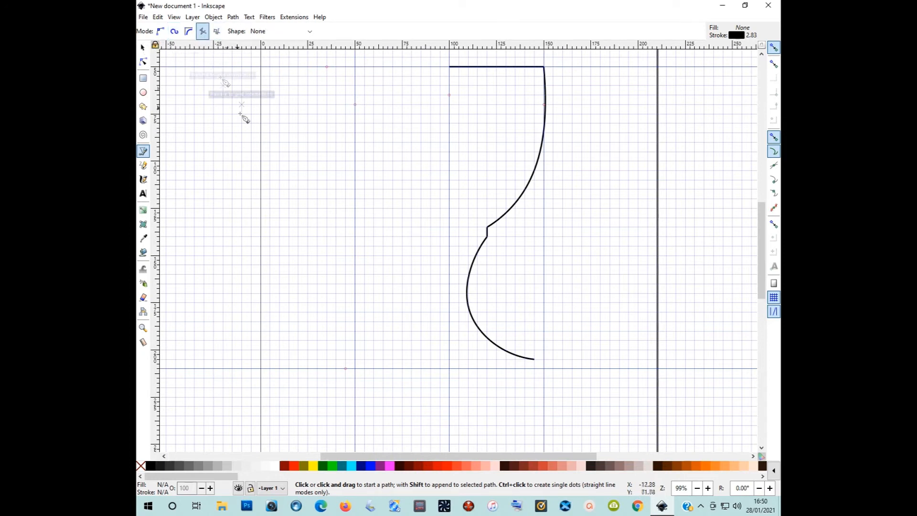
pyautogui.click(534, 359)
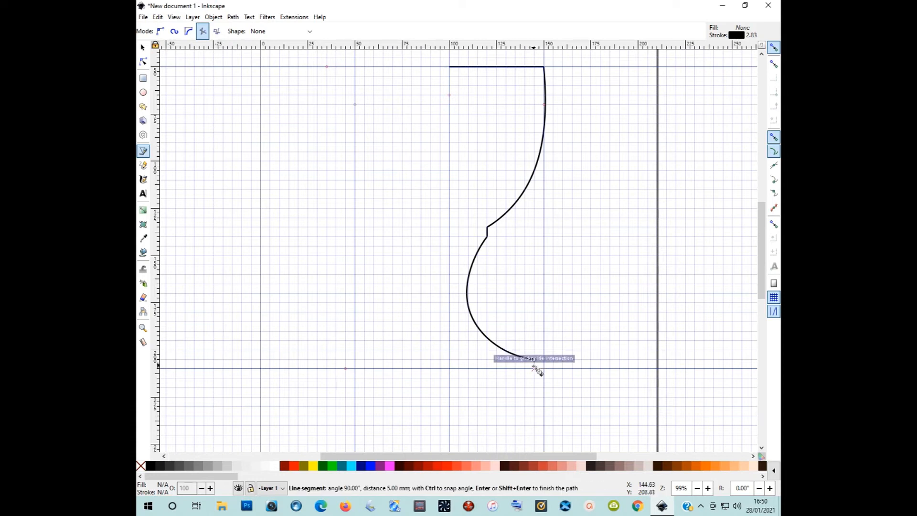
pyautogui.doubleClick(534, 369)
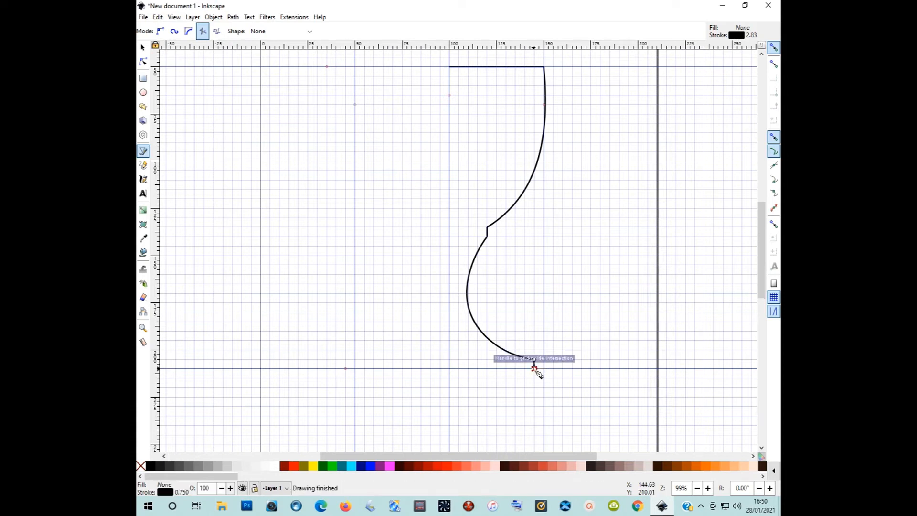
pyautogui.press('s')
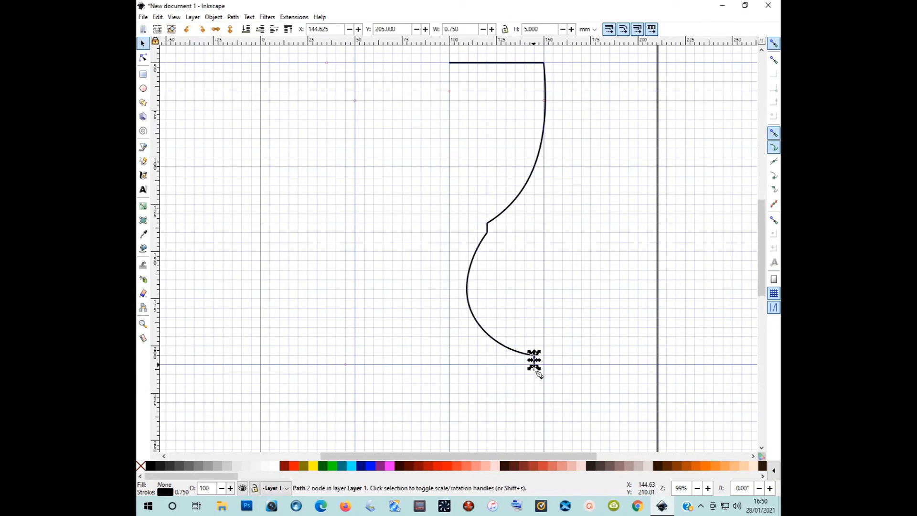
# Step: Draw a 45 mm horizontal base line along the lower guide, from the short vertical line inward to the vertical guide at X 100 mm
pyautogui.press('b')
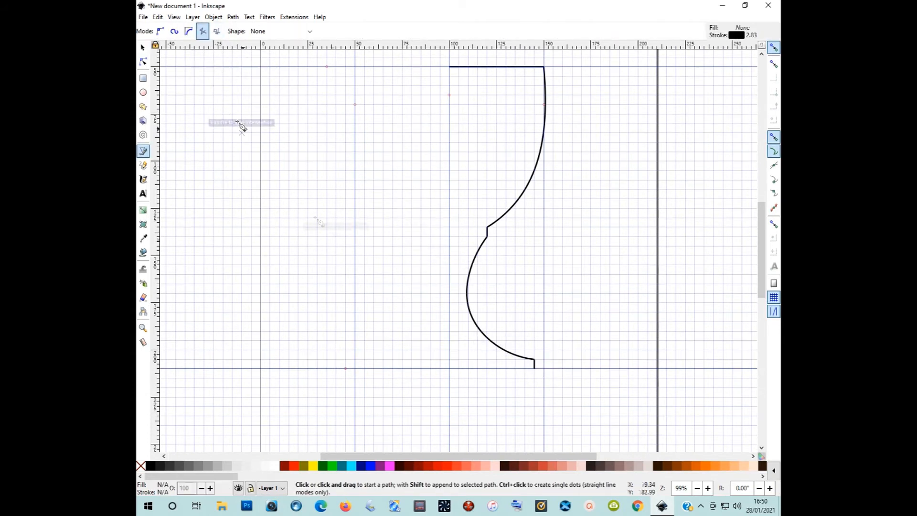
pyautogui.click(534, 368)
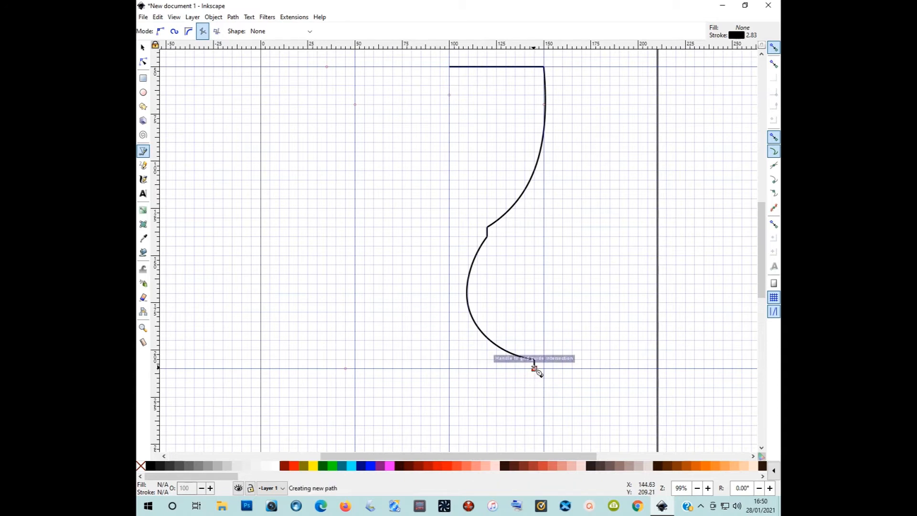
pyautogui.doubleClick(449, 369)
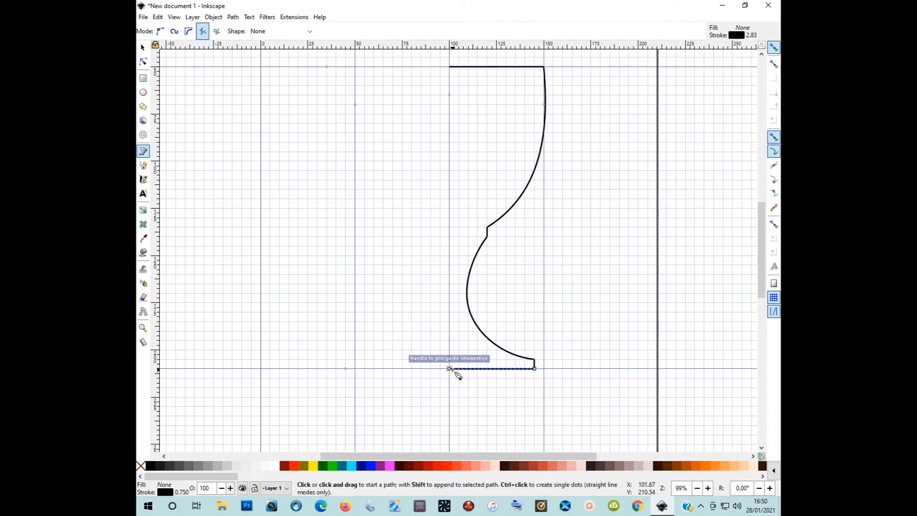
pyautogui.press('s')
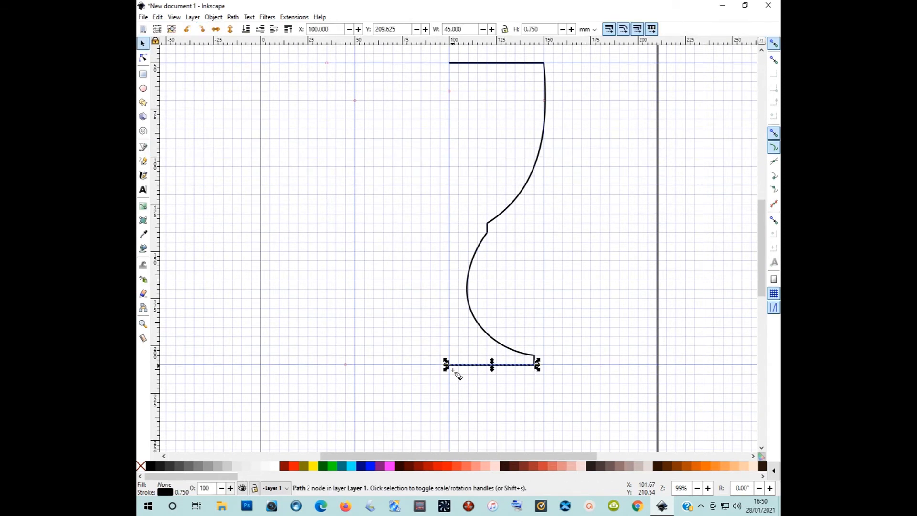
pyautogui.click(454, 374)
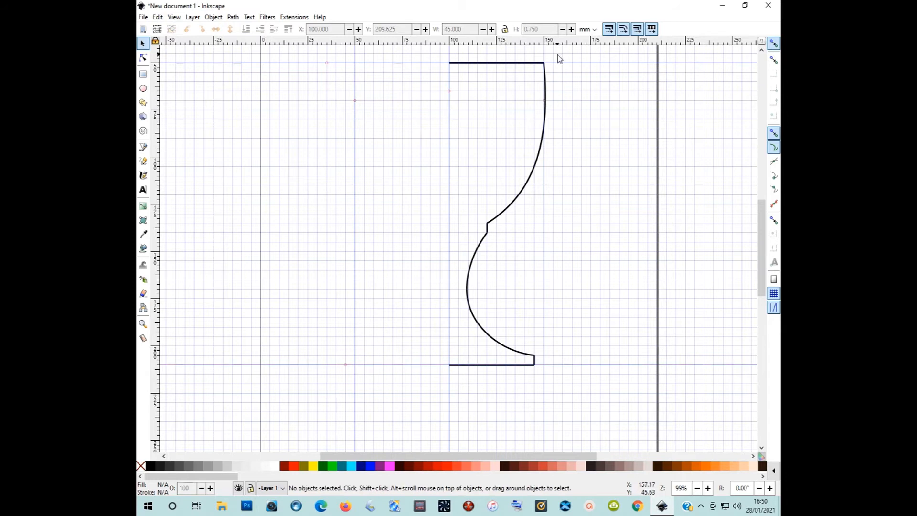
# Step: Select all six segments of the half profile and combine them into a single path
pyautogui.moveTo(558, 54); pyautogui.dragTo(427, 389)
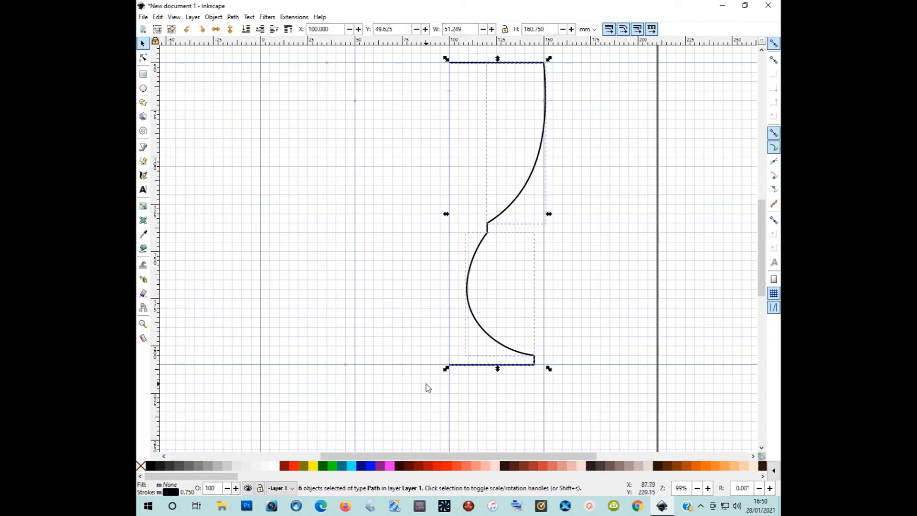
pyautogui.click(233, 18)
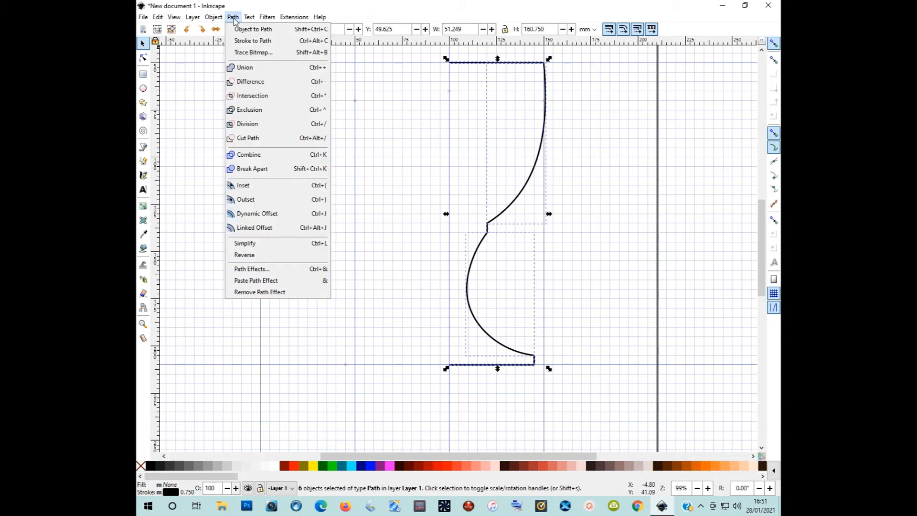
pyautogui.click(254, 156)
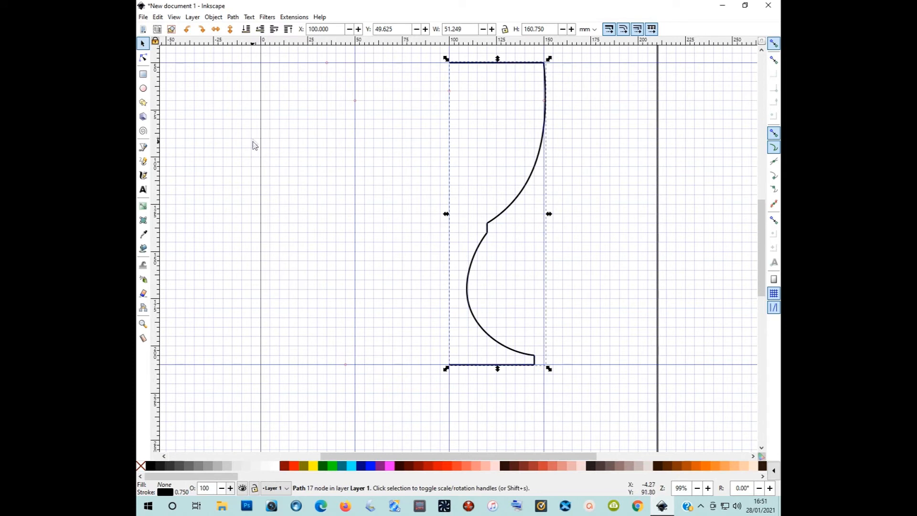
# Step: Create a clone of the combined profile and move it level to the left of the original, at about X 36.5 mm
pyautogui.click(158, 17)
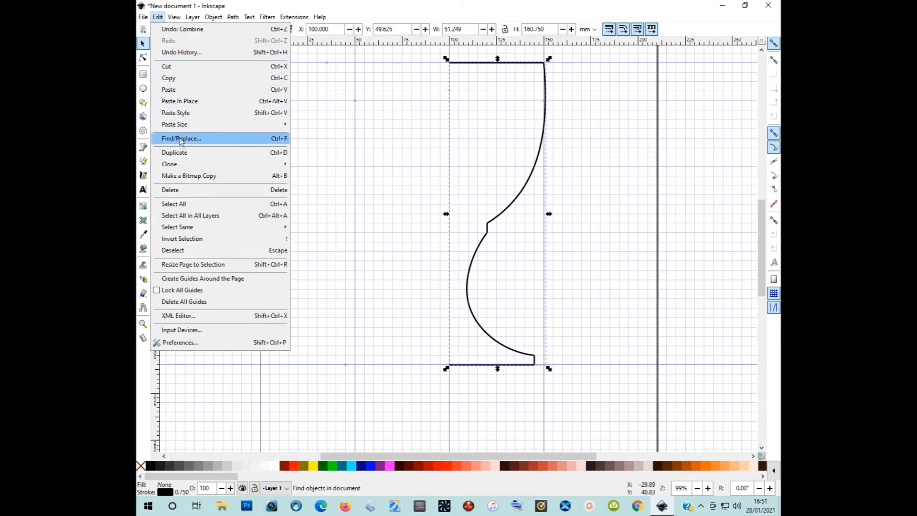
pyautogui.moveTo(182, 165)
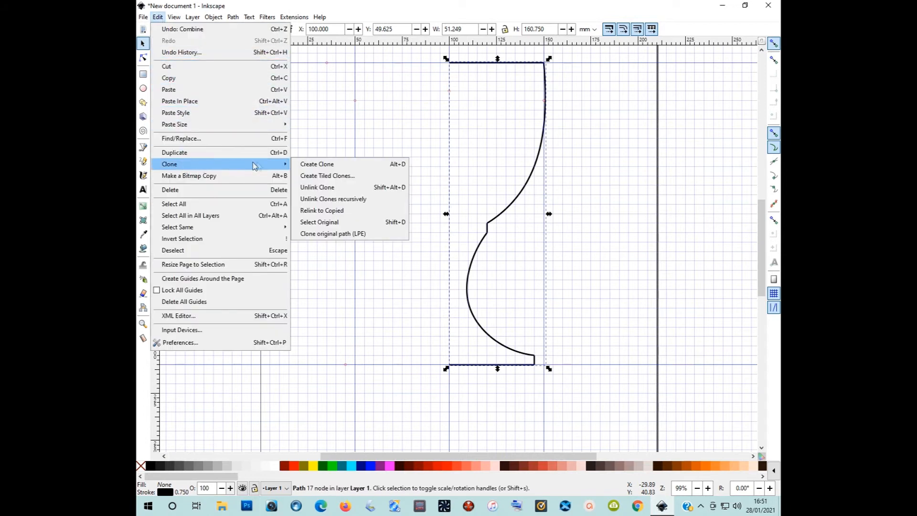
pyautogui.click(303, 165)
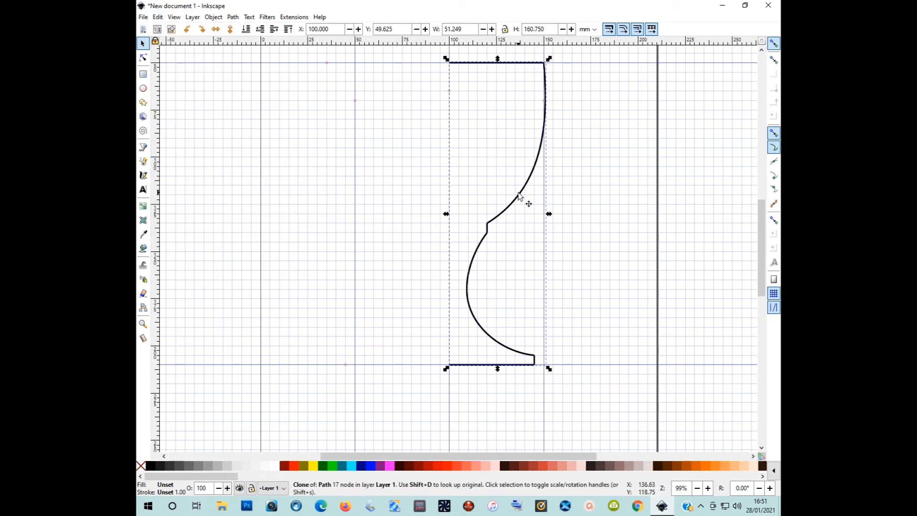
pyautogui.moveTo(519, 195); pyautogui.dragTo(397, 197)
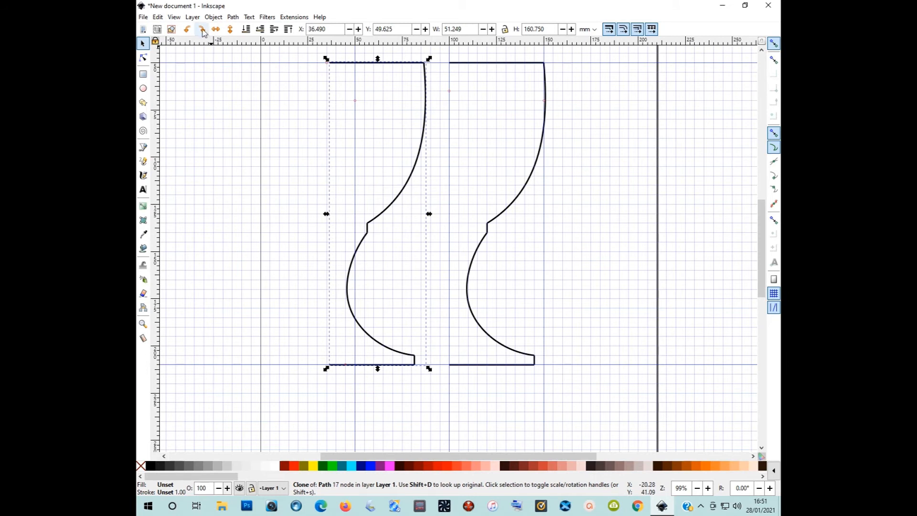
# Step: Flip the clone horizontally and move it to about X 49 mm so its open ends meet those of the original half
pyautogui.click(213, 18)
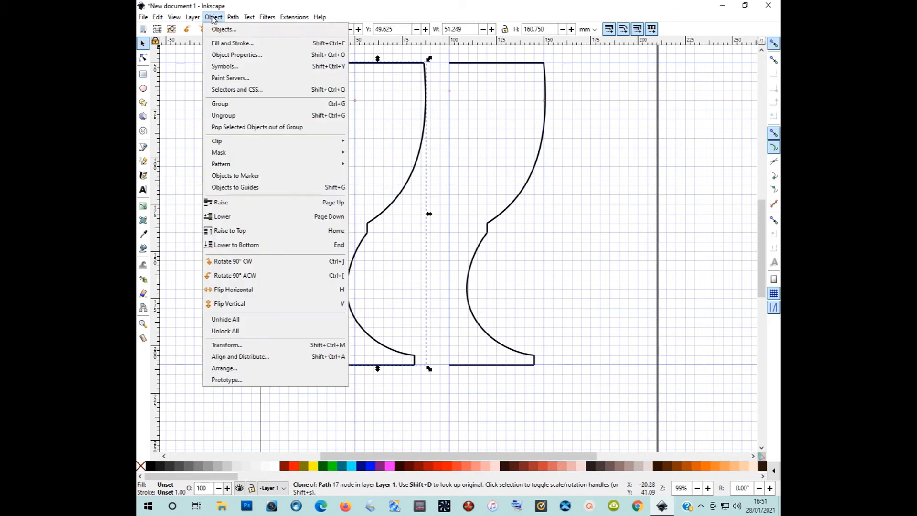
pyautogui.click(229, 290)
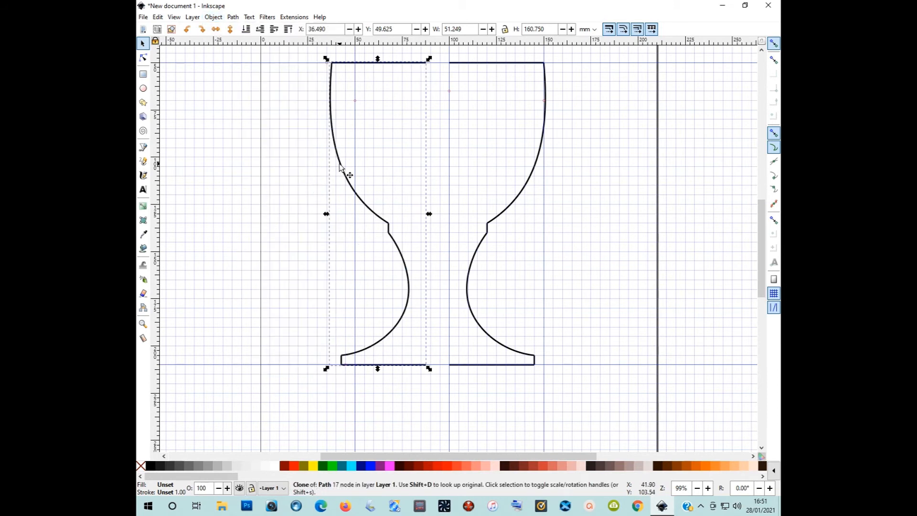
pyautogui.moveTo(339, 164); pyautogui.dragTo(366, 164)
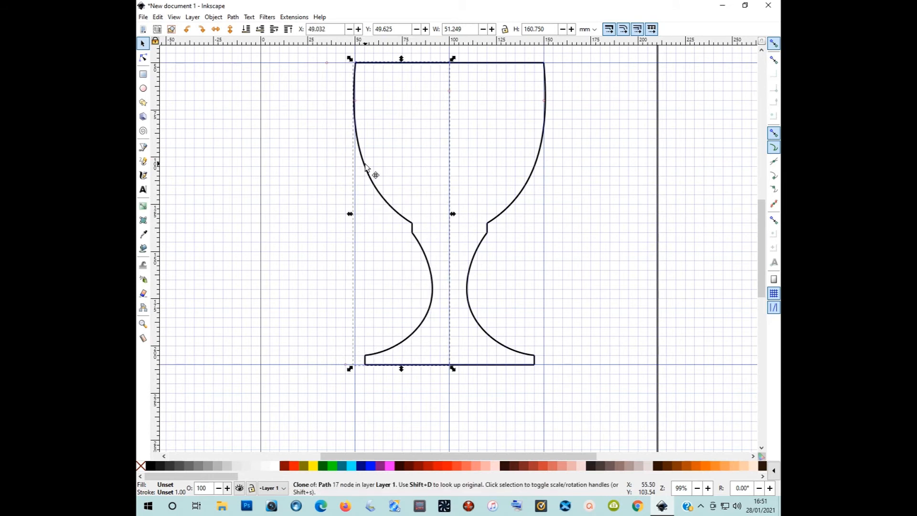
pyautogui.click(324, 187)
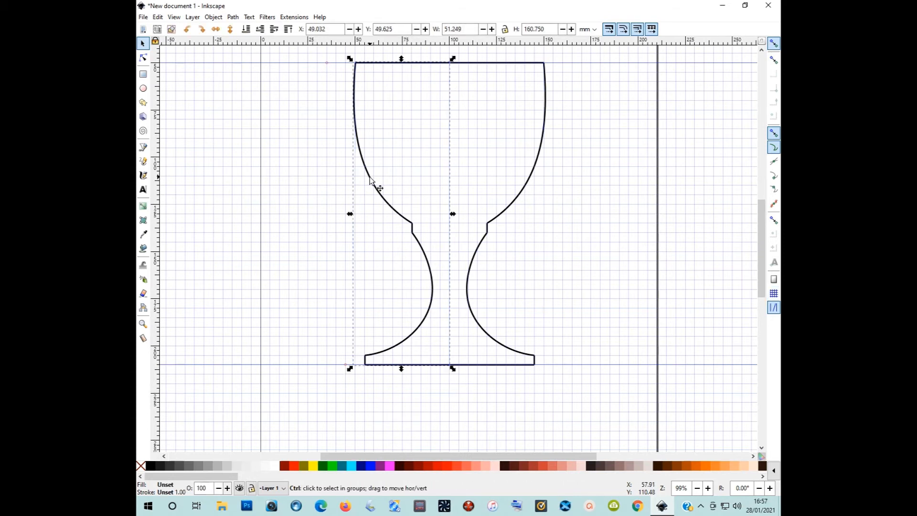
# Step: Move the mirrored clone away from the original to about X 27 mm, and break the original half profile apart into separate paths
pyautogui.moveTo(366, 177); pyautogui.dragTo(327, 180)
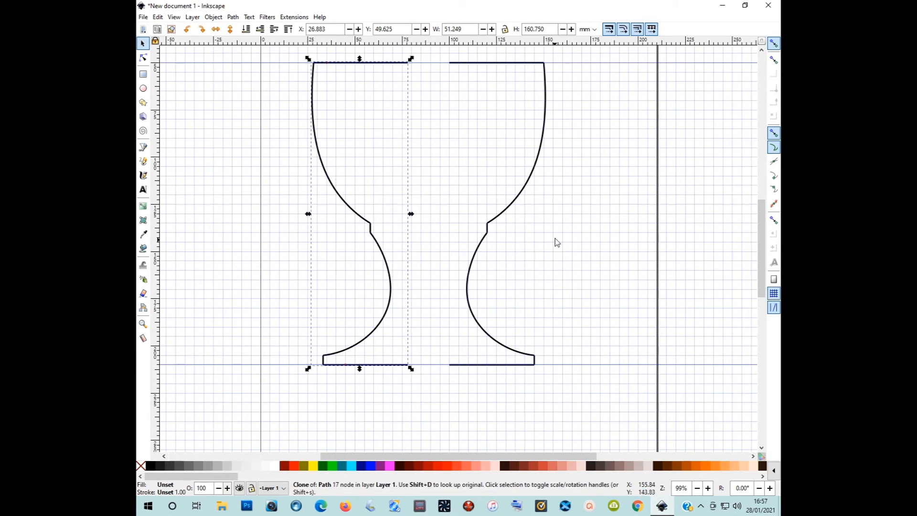
pyautogui.click(530, 177)
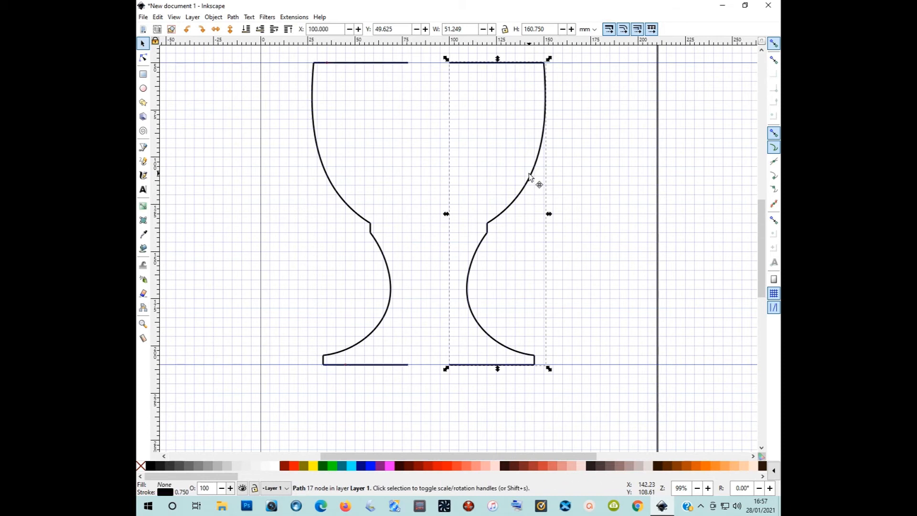
pyautogui.click(233, 17)
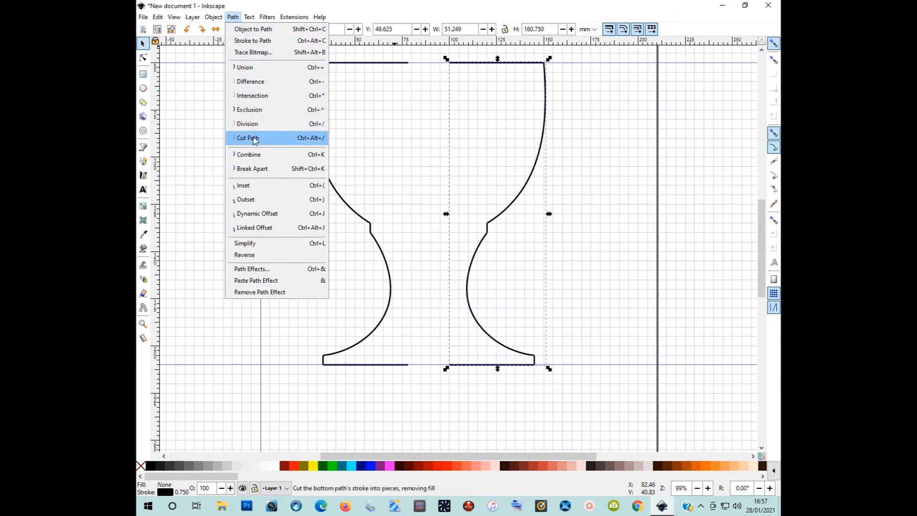
pyautogui.click(247, 170)
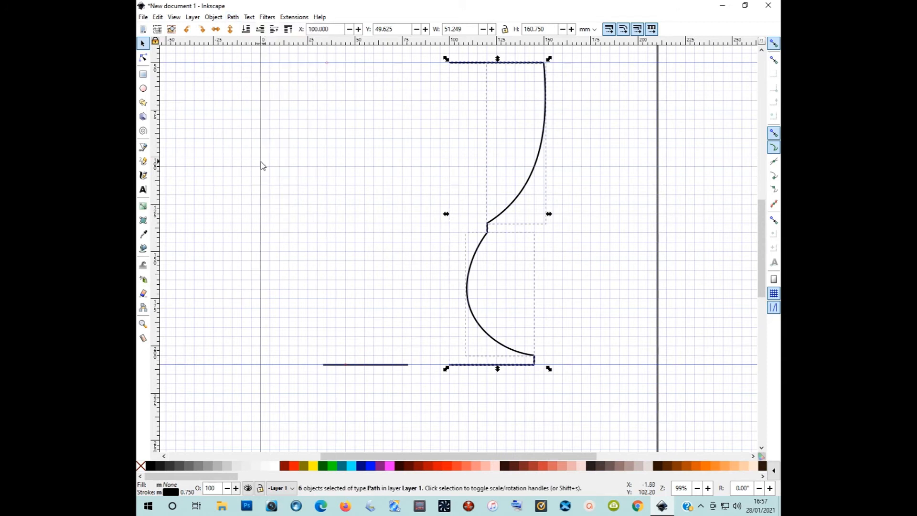
pyautogui.click(552, 283)
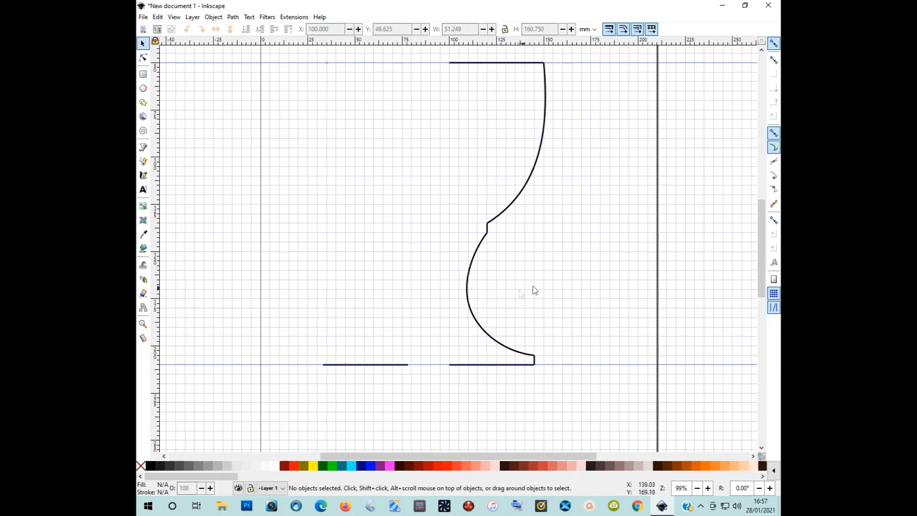
# Step: Reshape the original's lower curve by moving its middle node to about X 116, Y 174 mm and its lower node to about X 112, Y 195 mm
pyautogui.click(467, 296)
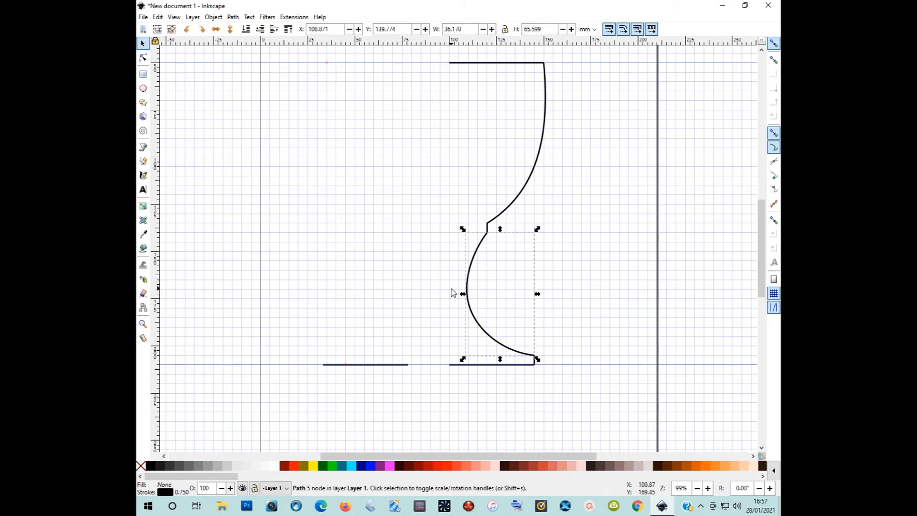
pyautogui.click(142, 58)
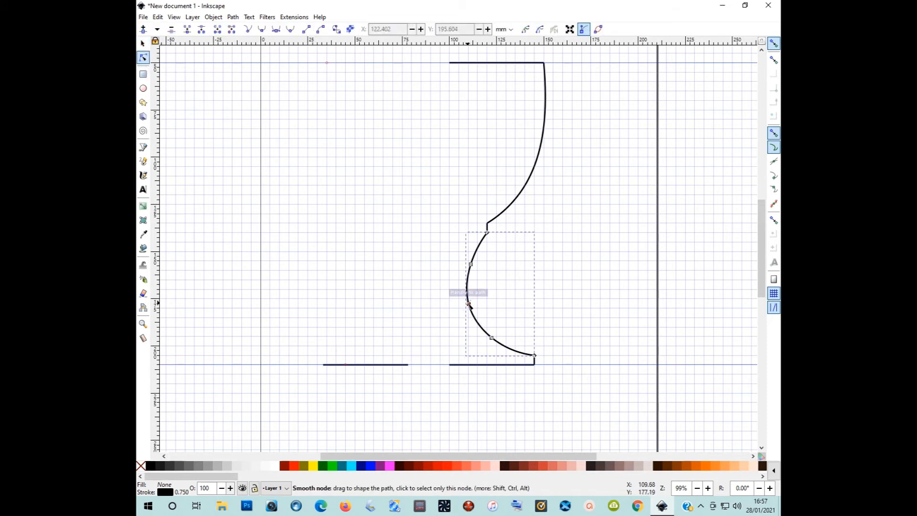
pyautogui.moveTo(470, 306); pyautogui.dragTo(481, 299)
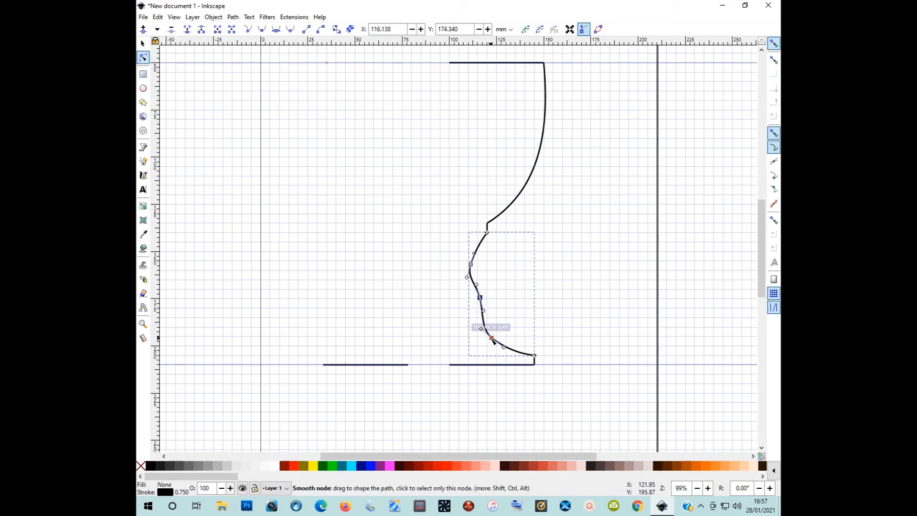
pyautogui.moveTo(495, 340); pyautogui.dragTo(474, 339)
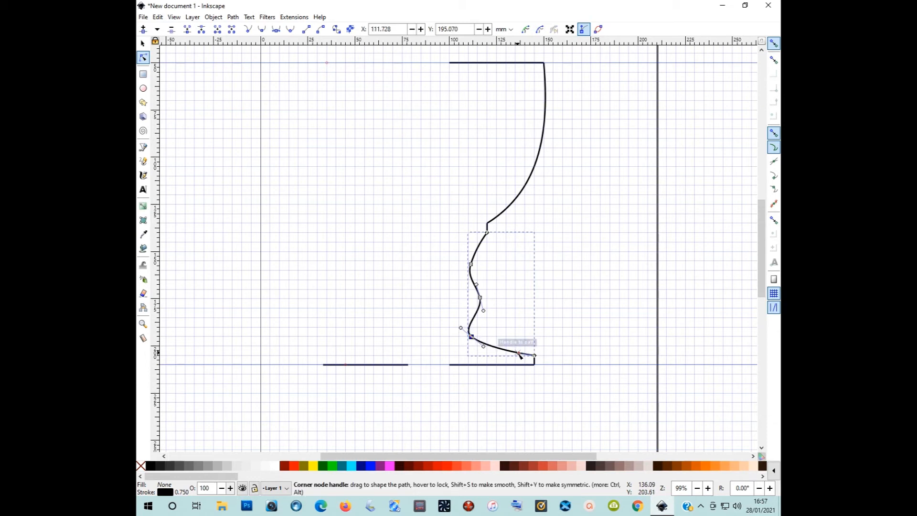
# Step: Flatten the lower curve into the foot by moving the foot-end node's handle level with it, to X 130, Y 205 mm
pyautogui.moveTo(519, 354); pyautogui.dragTo(512, 358)
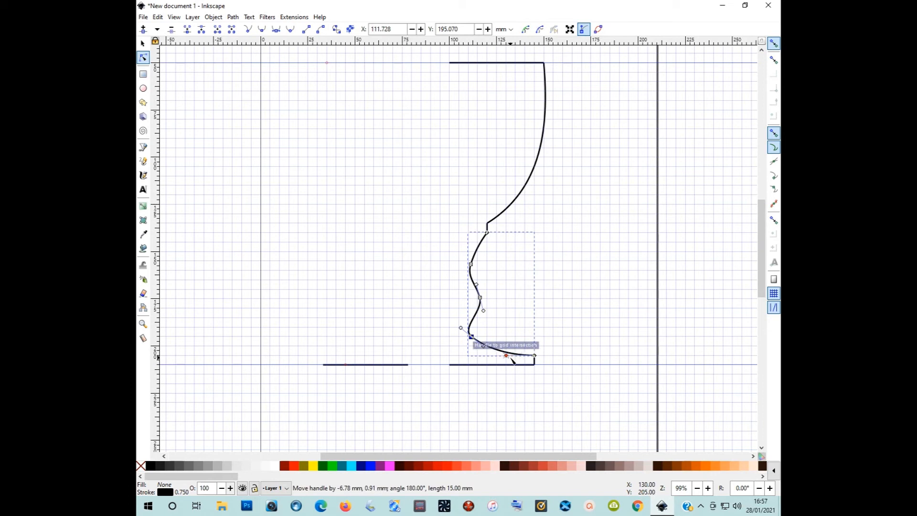
pyautogui.moveTo(512, 359); pyautogui.dragTo(512, 359)
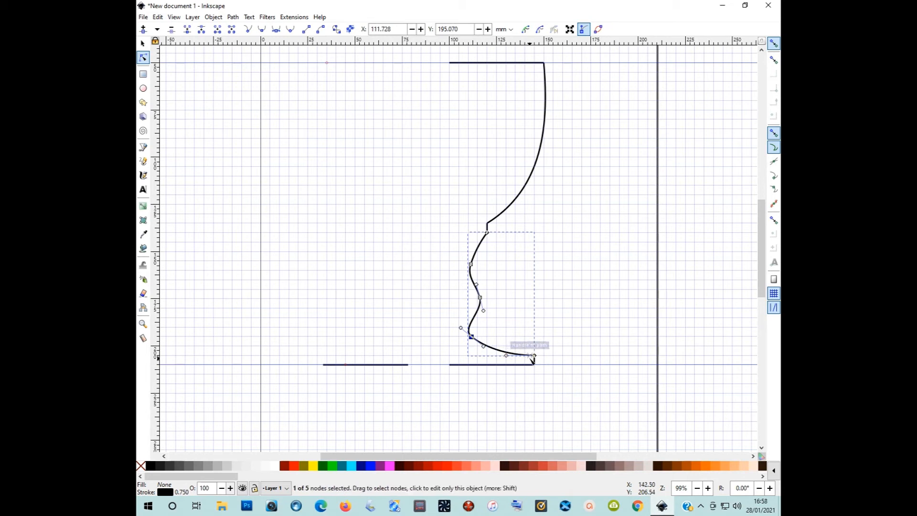
pyautogui.click(562, 353)
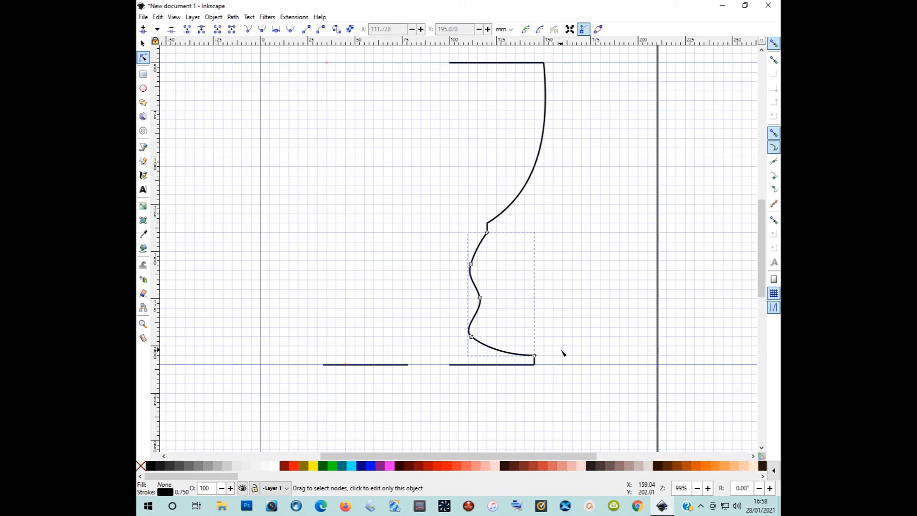
pyautogui.press('s')
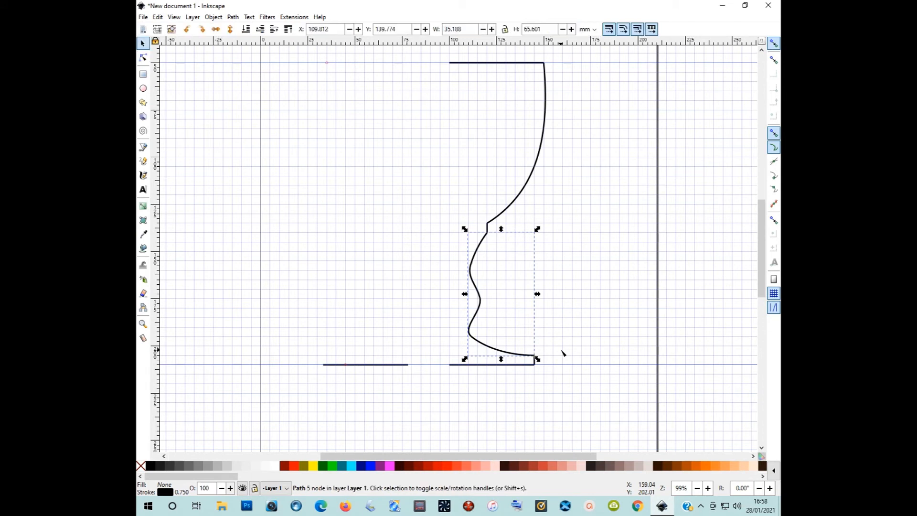
# Step: Combine all six separate paths of the original right half profile back into a single path
pyautogui.press('-')
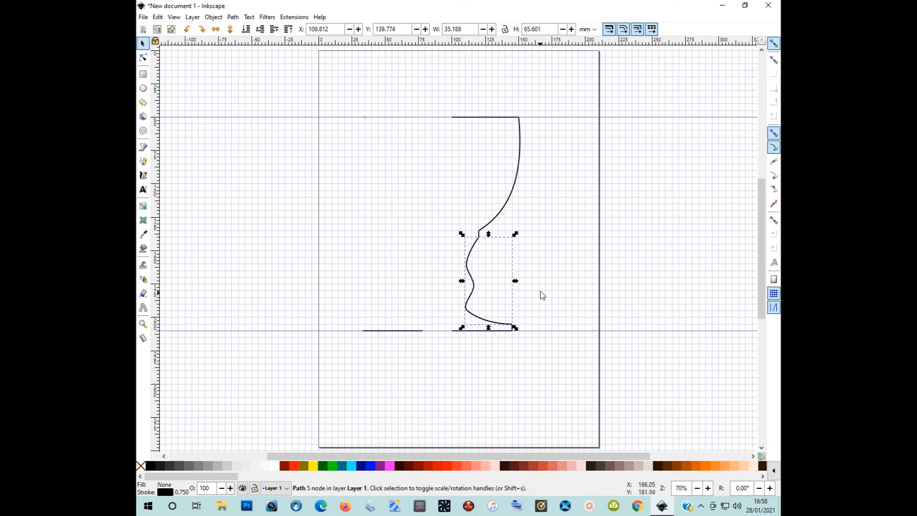
pyautogui.click(538, 108)
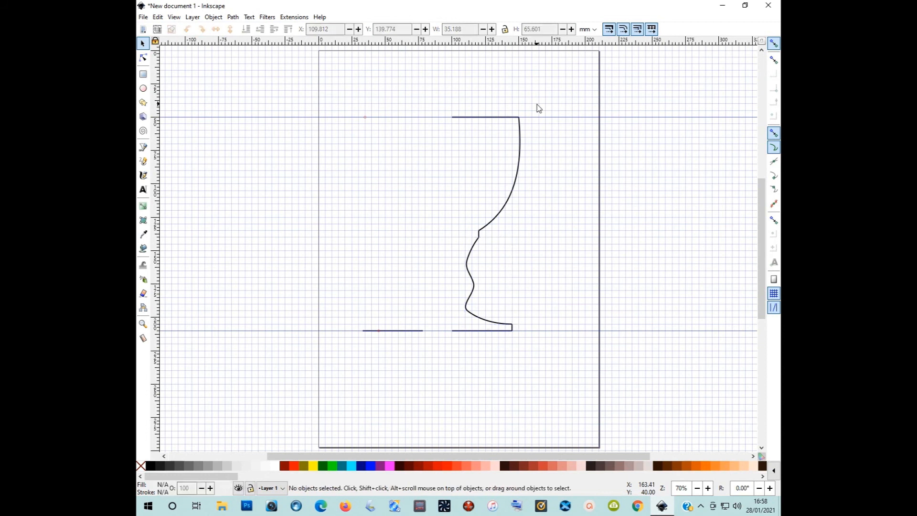
pyautogui.moveTo(536, 104); pyautogui.dragTo(441, 355)
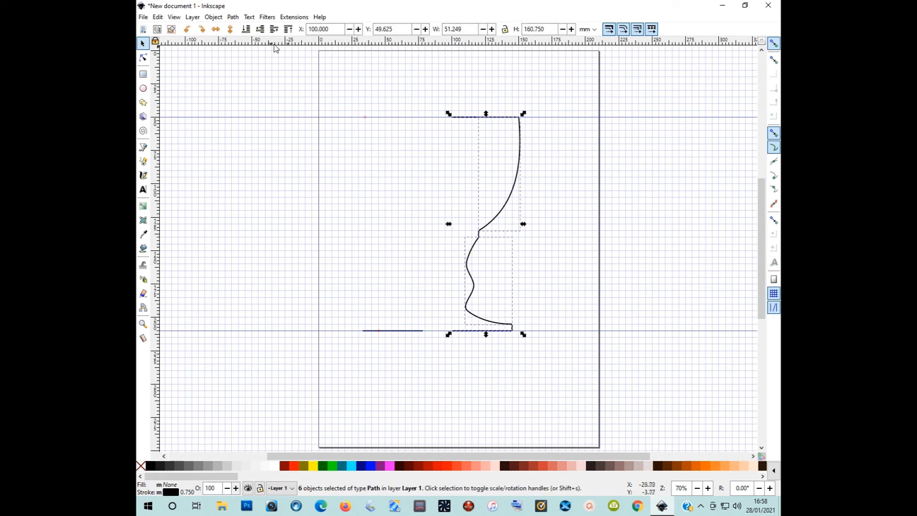
pyautogui.click(232, 18)
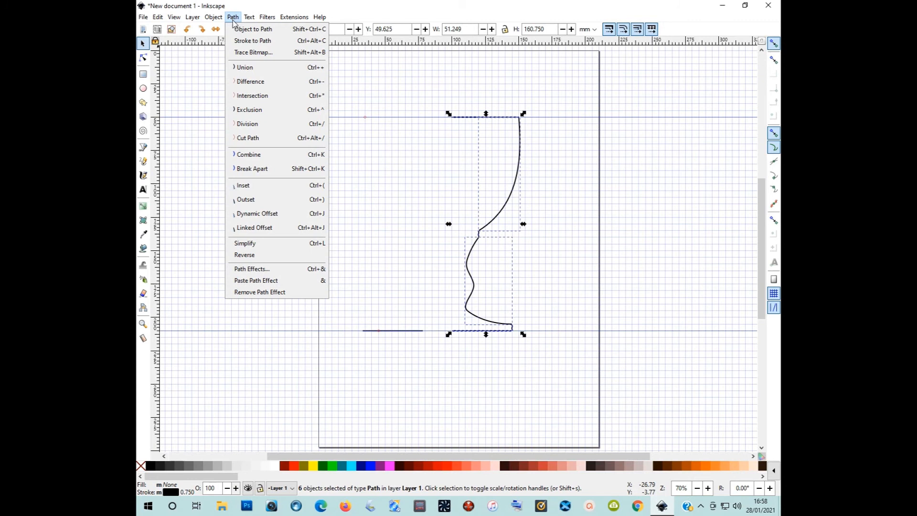
pyautogui.click(257, 156)
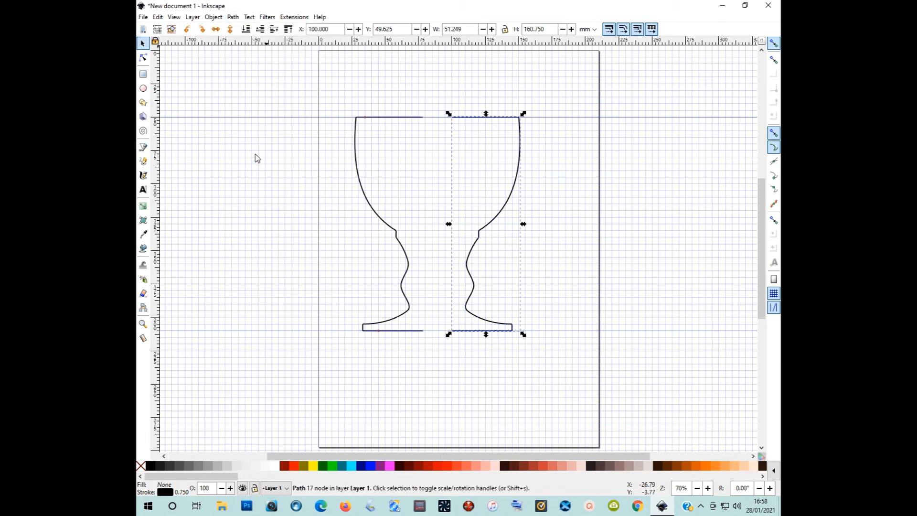
pyautogui.click(551, 215)
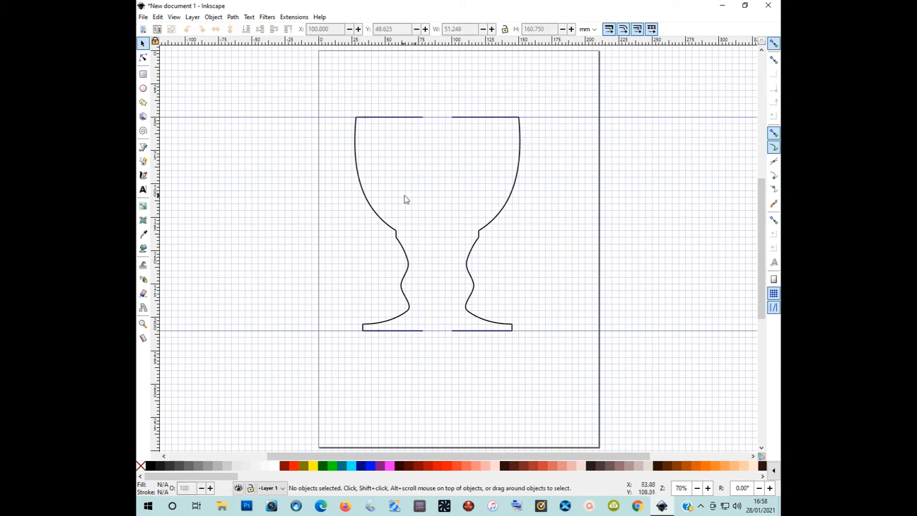
# Step: Move the mirrored clone level towards the original until the halves overlap, at about X 56 mm, giving a narrower goblet
pyautogui.click(366, 194)
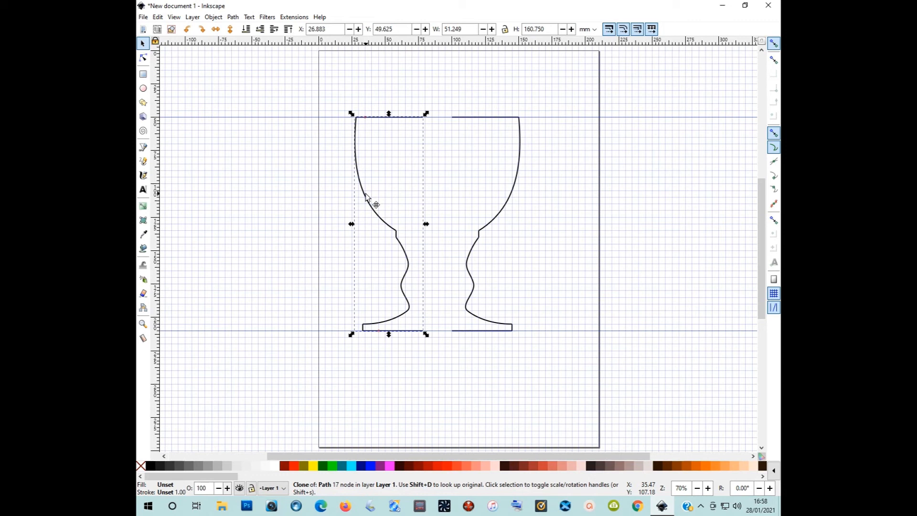
pyautogui.moveTo(367, 196); pyautogui.dragTo(397, 204)
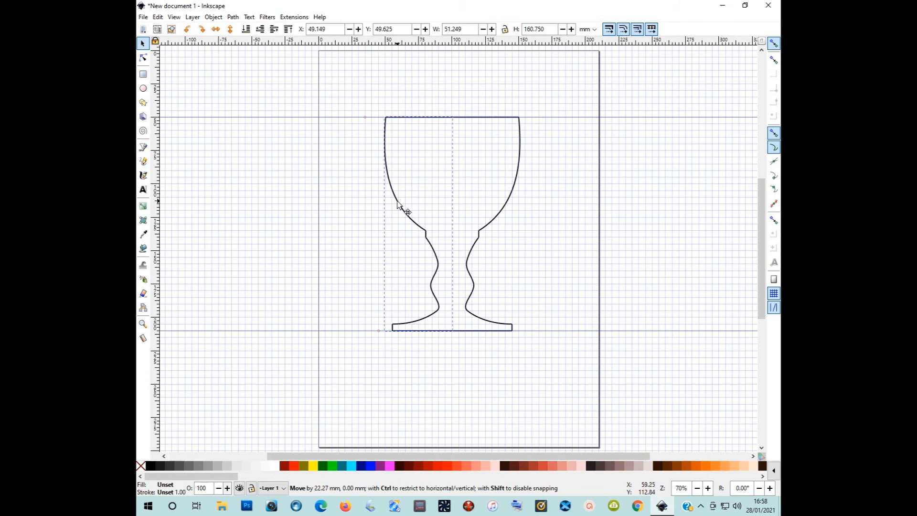
pyautogui.moveTo(397, 202); pyautogui.dragTo(408, 205)
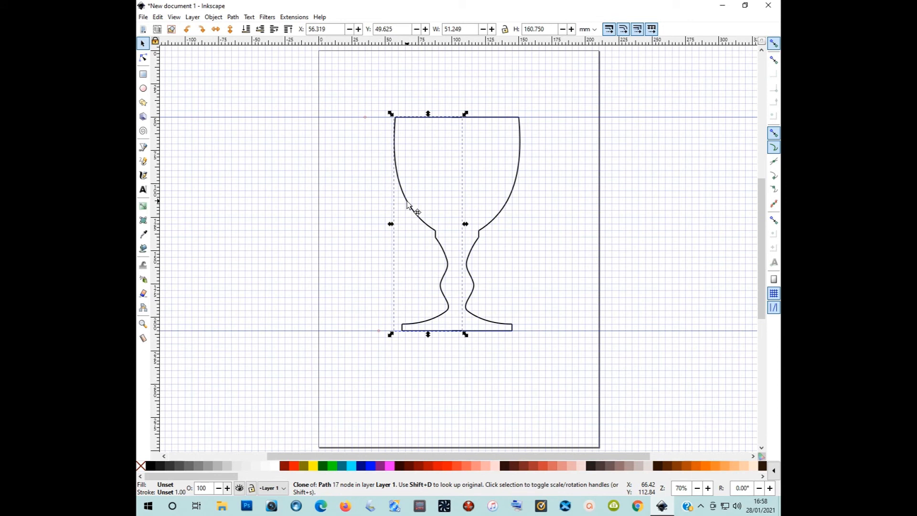
pyautogui.click(361, 206)
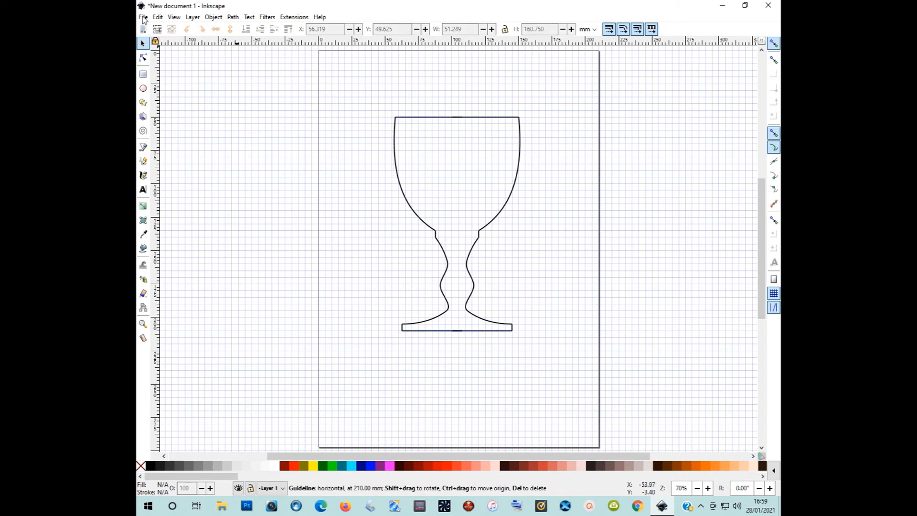
# Step: Save the drawing as the Inkscape SVG file Goblet Profile_1 in the Inkscape Video folder
pyautogui.click(143, 18)
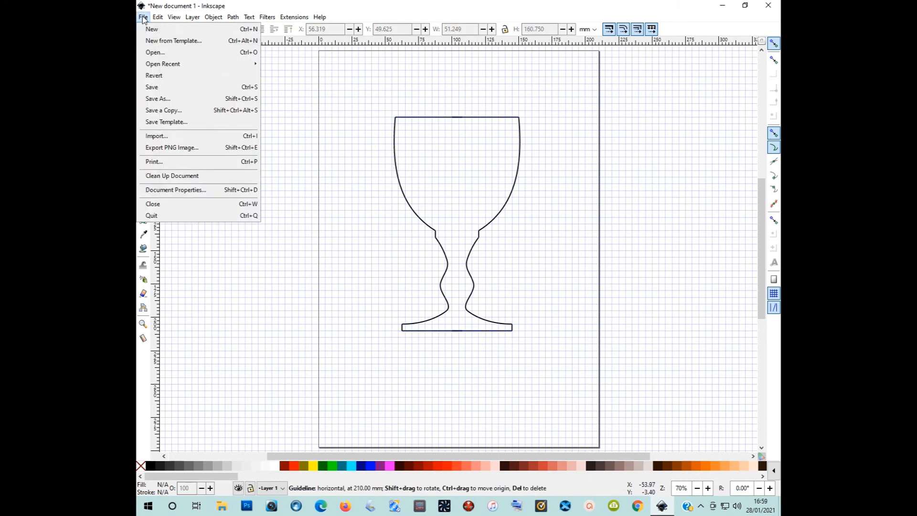
pyautogui.click(152, 87)
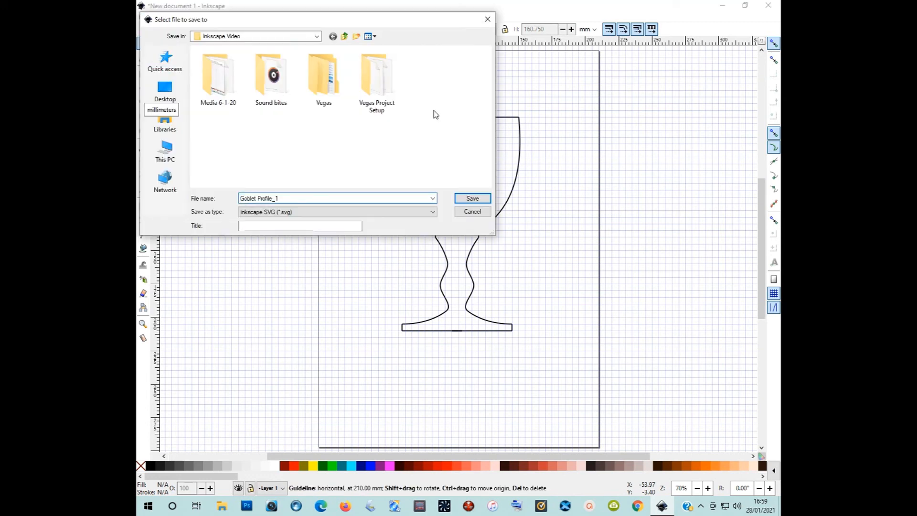
pyautogui.click(458, 201)
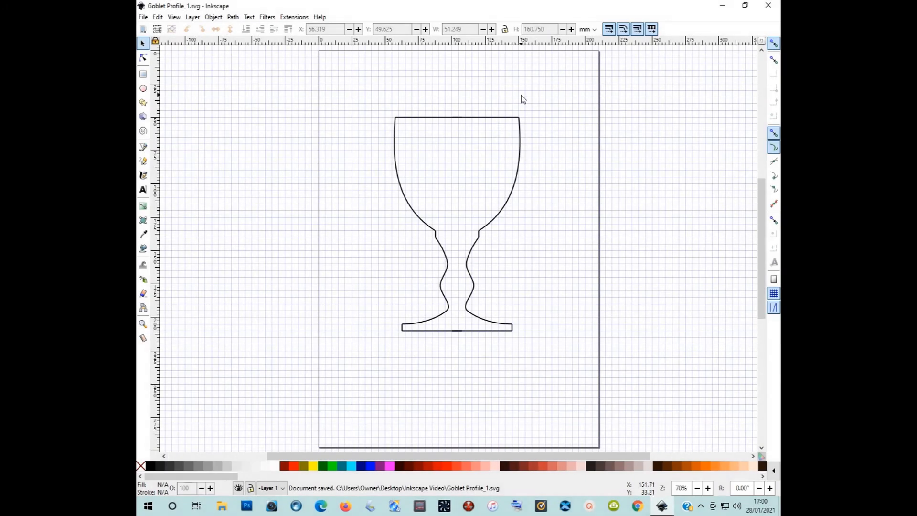
# Step: Group the two goblet halves and move the group to about X 22, Y 90 mm
pyautogui.moveTo(534, 92)
pyautogui.mouseDown()
pyautogui.moveTo(423, 311)
pyautogui.moveTo(376, 361)
pyautogui.mouseUp()
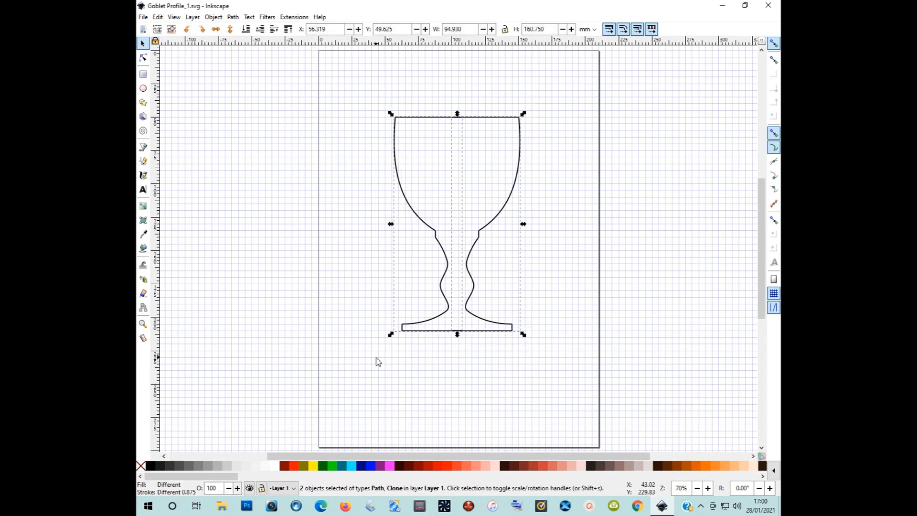
pyautogui.click(214, 17)
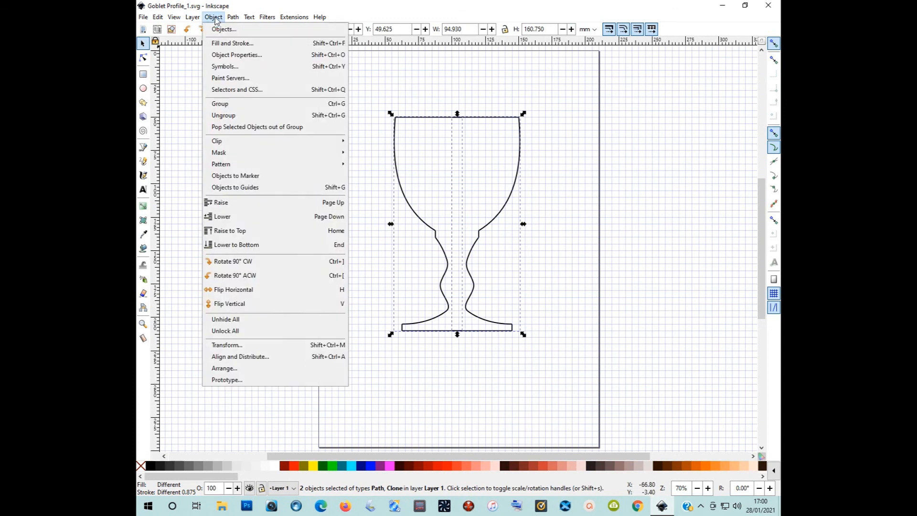
pyautogui.click(222, 104)
pyautogui.click(234, 99)
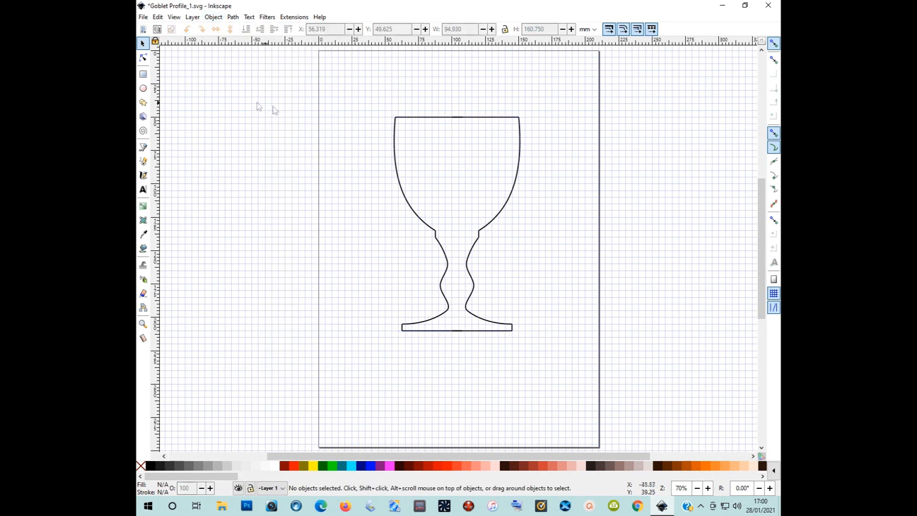
pyautogui.click(463, 118)
pyautogui.moveTo(463, 120); pyautogui.dragTo(419, 174)
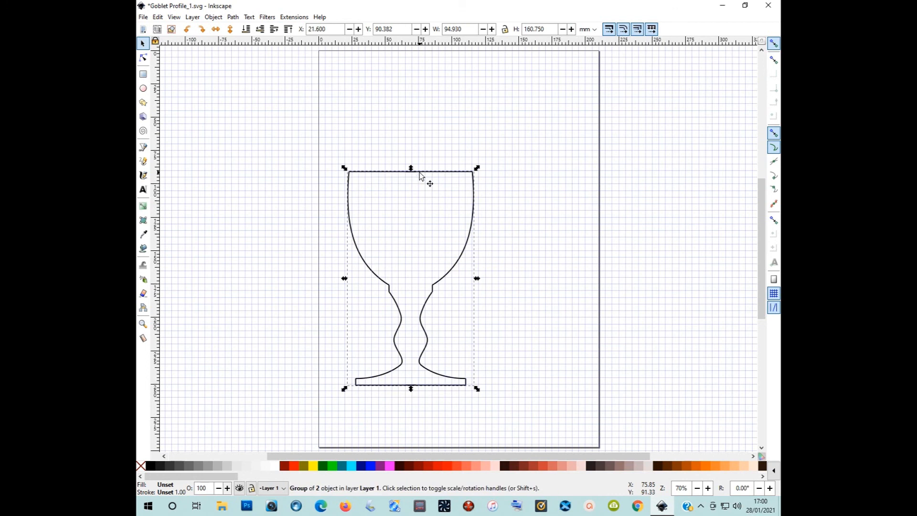
# Step: Duplicate the goblet group, placing the copy at about X 120, Y 18 mm, and move the original towards the page's lower-left corner
pyautogui.rightClick(447, 172)
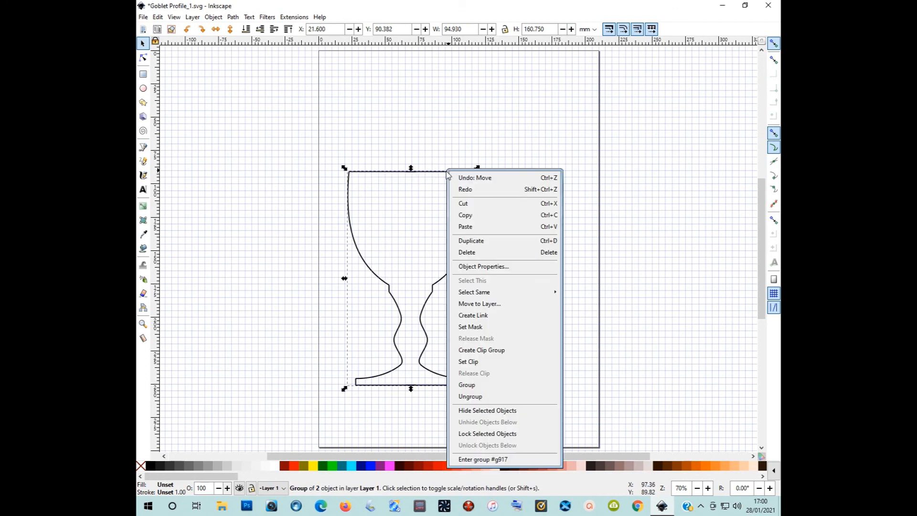
pyautogui.click(465, 244)
pyautogui.moveTo(425, 177); pyautogui.dragTo(558, 79)
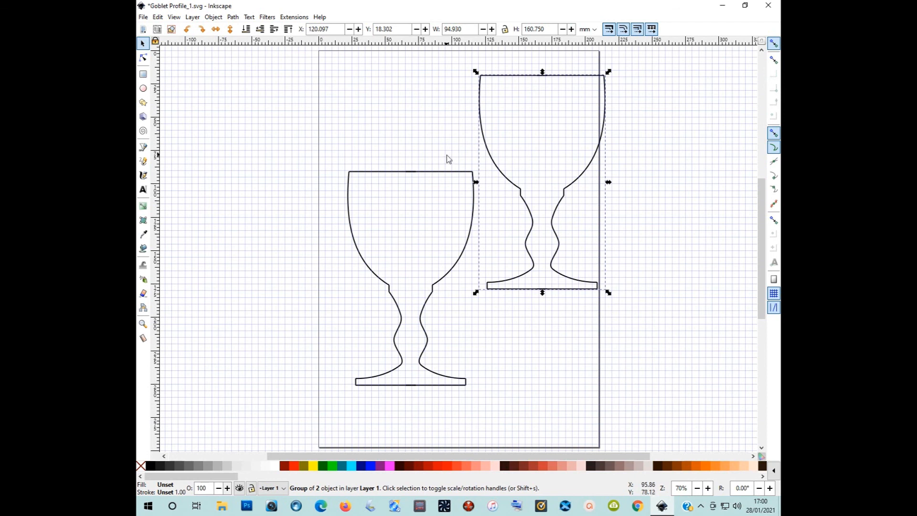
pyautogui.moveTo(413, 181); pyautogui.dragTo(370, 203)
# Step: Scale the duplicate goblet down to about 57.6 by 97.5 mm and place it beside the larger one at about X 122, Y 173 mm
pyautogui.moveTo(530, 82); pyautogui.dragTo(516, 77)
pyautogui.moveTo(591, 70); pyautogui.dragTo(543, 122)
pyautogui.click(542, 120)
pyautogui.moveTo(485, 226); pyautogui.dragTo(506, 356)
pyautogui.click(539, 241)
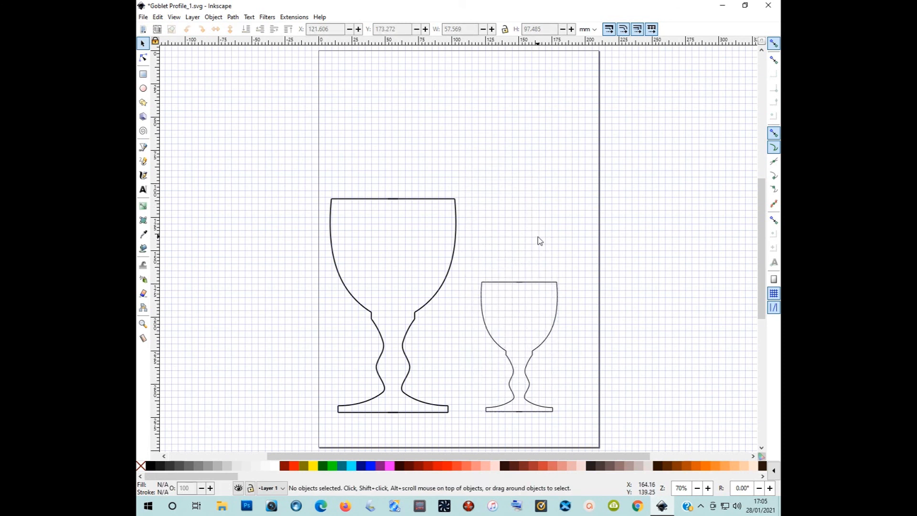